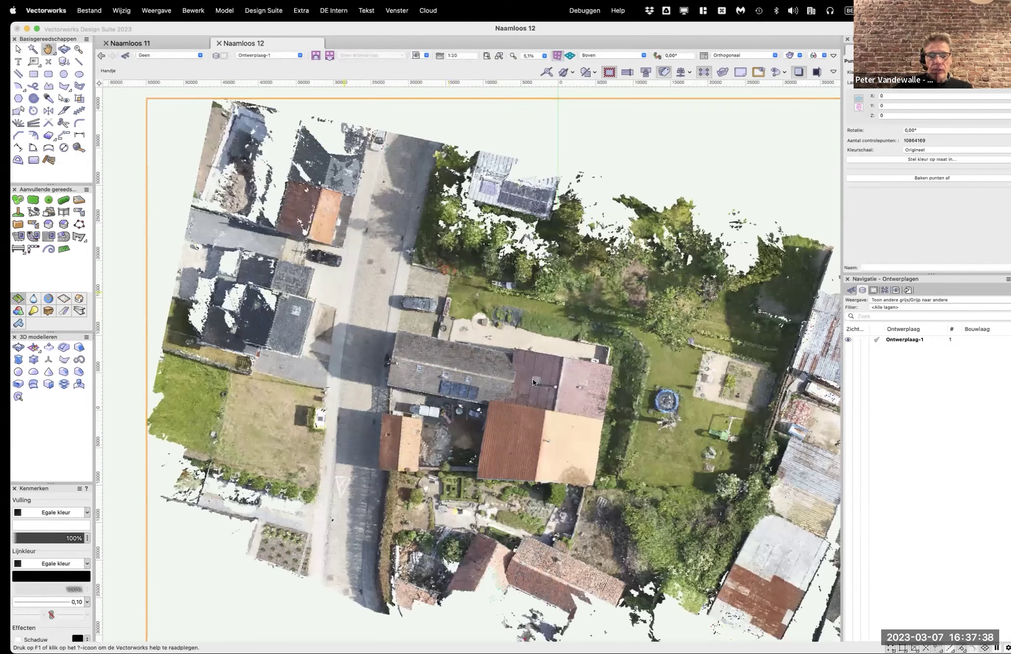
Step: Examine the farm buildings, garden and individual scan points of the point cloud from several 3D angles and from above
{"action": "key", "text": "x"}
{"action": "scroll", "coordinate": [539, 353], "scroll_direction": "up", "scroll_amount": 1}
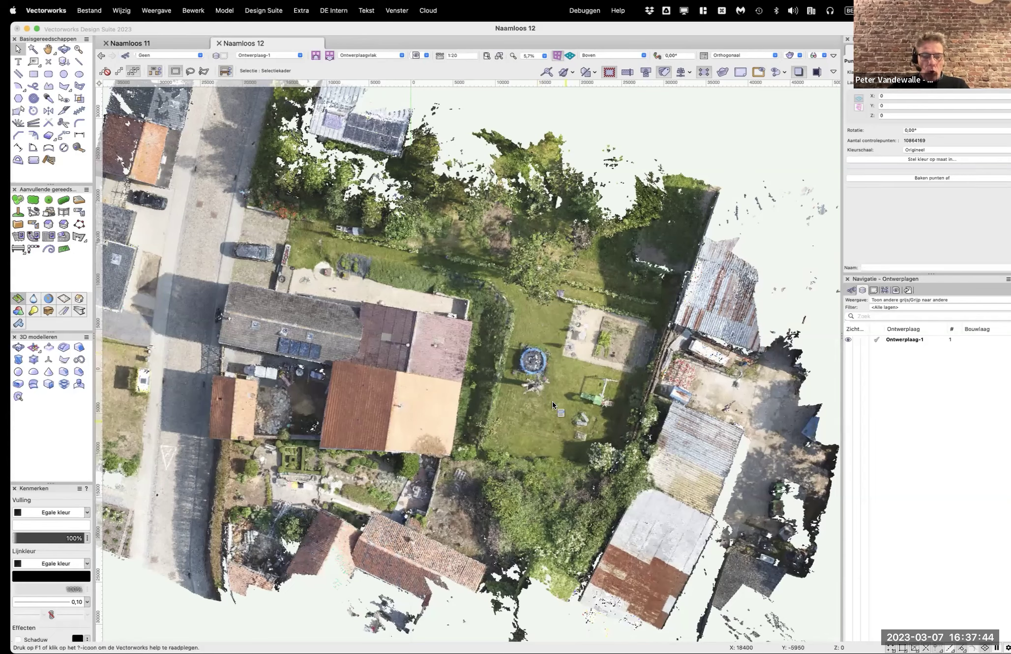
{"action": "key", "text": "shift+c"}
{"action": "left_click_drag", "start_coordinate": [451, 291], "coordinate": [732, 275]}
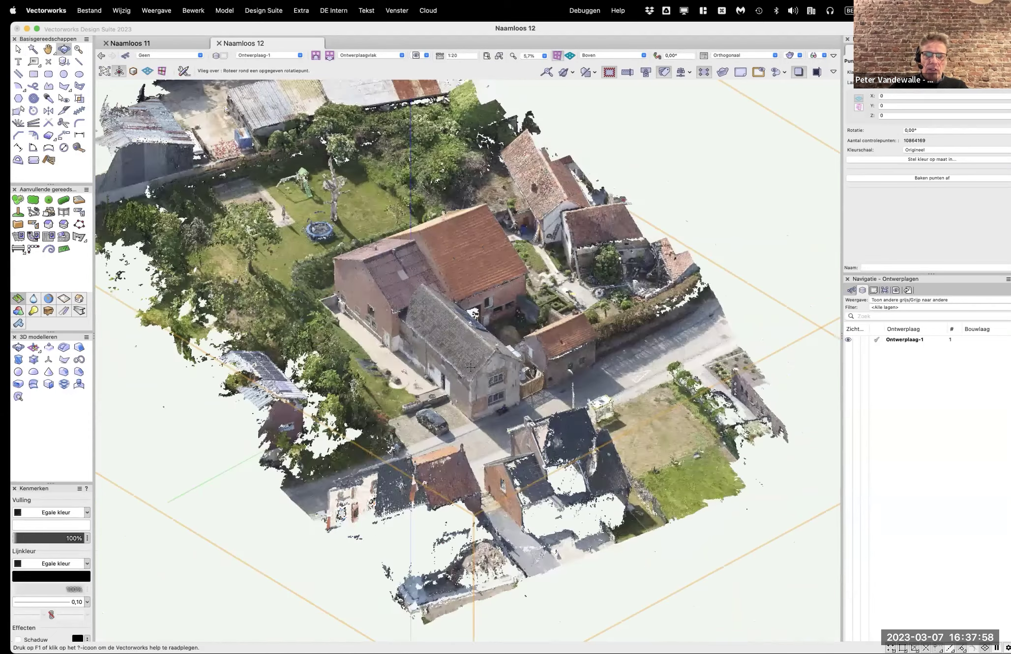
{"action": "scroll", "coordinate": [482, 367], "scroll_direction": "up", "scroll_amount": 10}
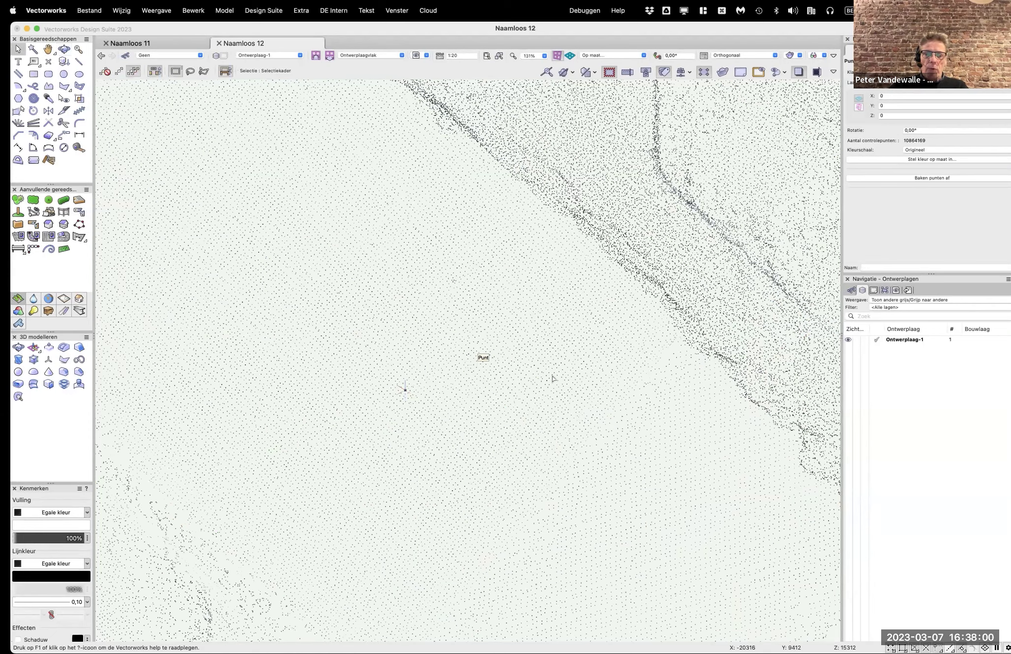
{"action": "scroll", "coordinate": [558, 369], "scroll_direction": "down", "scroll_amount": 2}
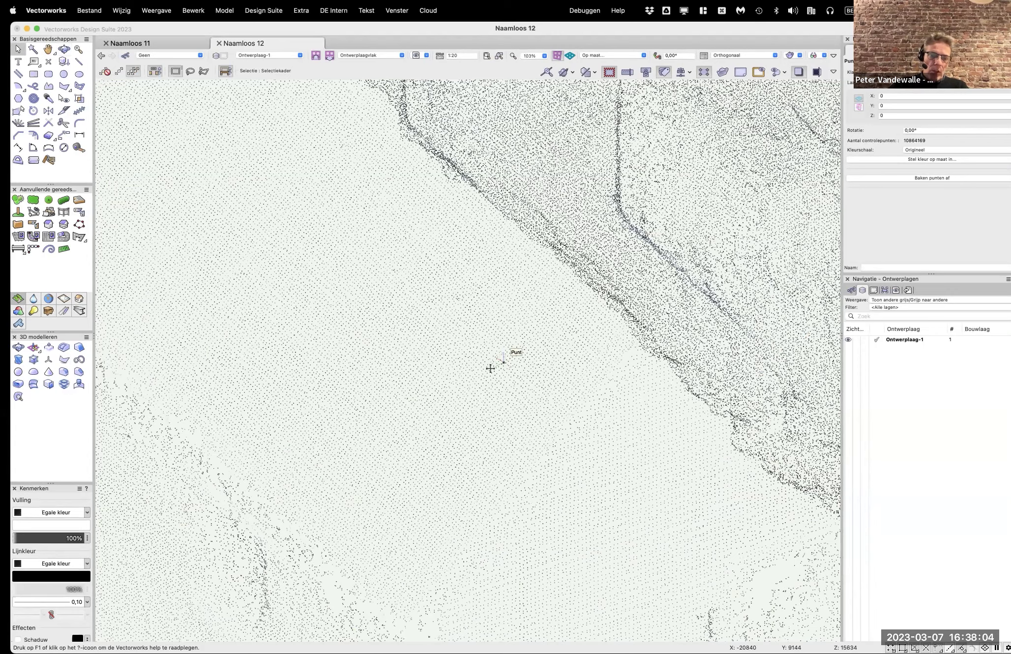
{"action": "scroll", "coordinate": [435, 363], "scroll_direction": "down", "scroll_amount": 4}
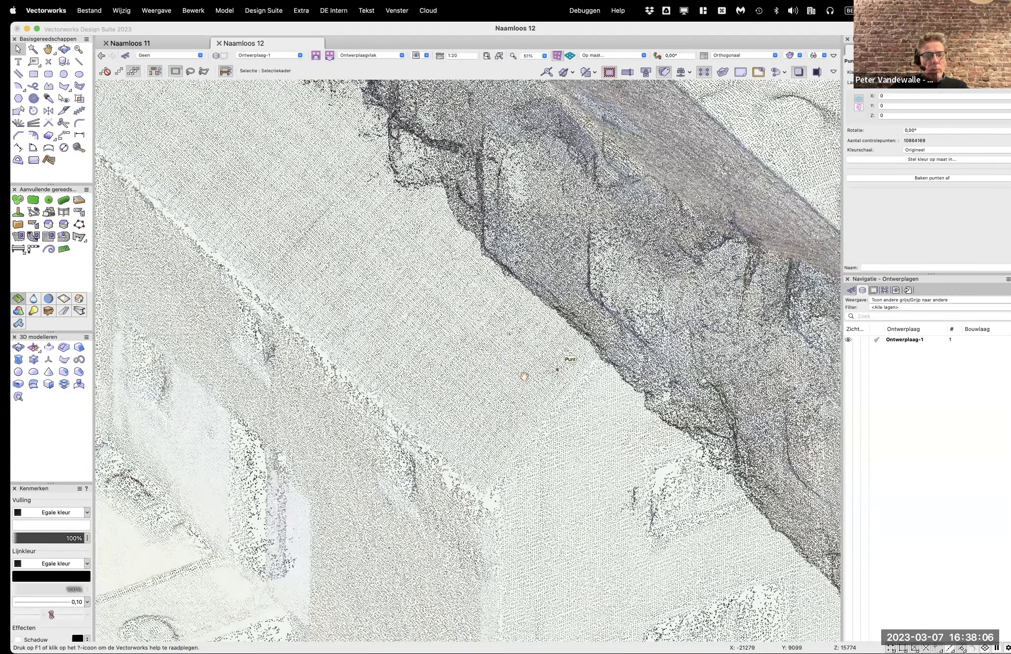
{"action": "key", "text": "h"}
{"action": "scroll", "coordinate": [490, 394], "scroll_direction": "down", "scroll_amount": 15}
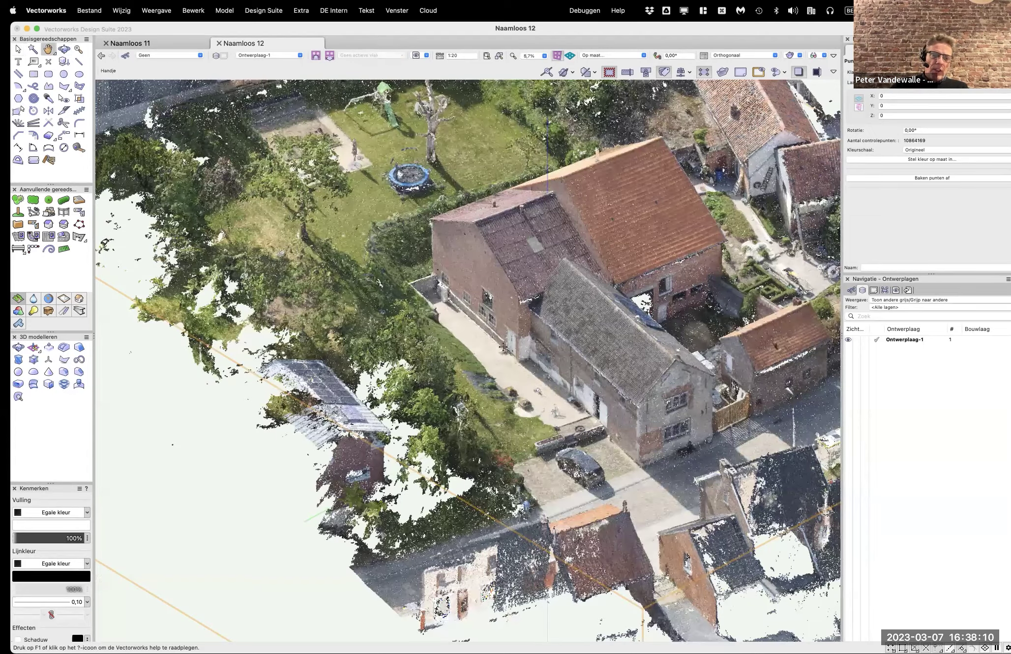
{"action": "key", "text": "x"}
{"action": "scroll", "coordinate": [494, 373], "scroll_direction": "up", "scroll_amount": 2}
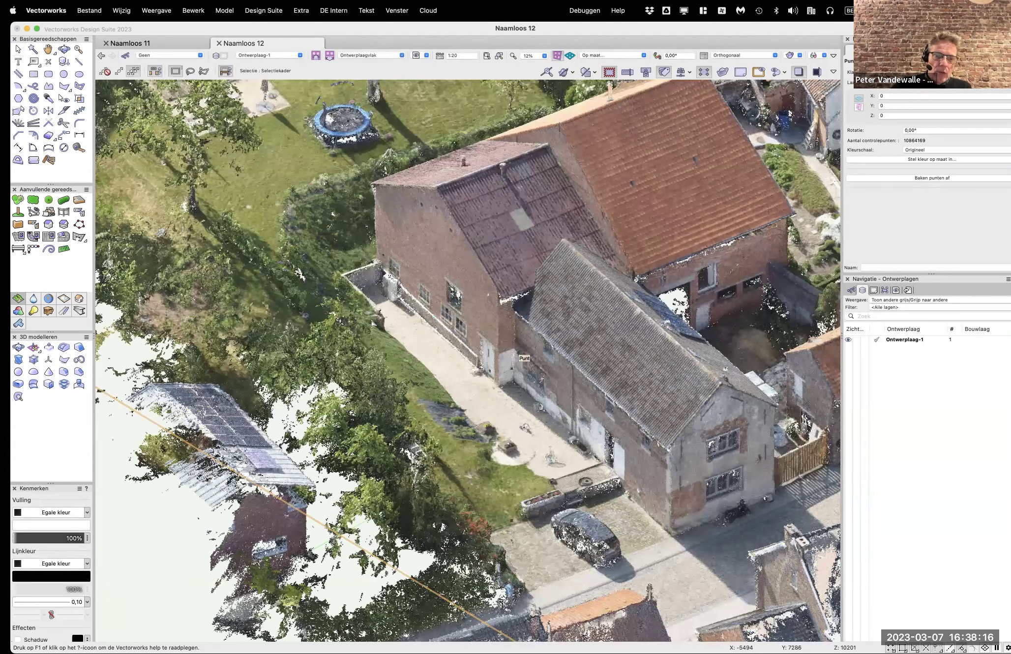
{"action": "middle_click_drag", "start_coordinate": [411, 285], "coordinate": [405, 281], "text": "super"}
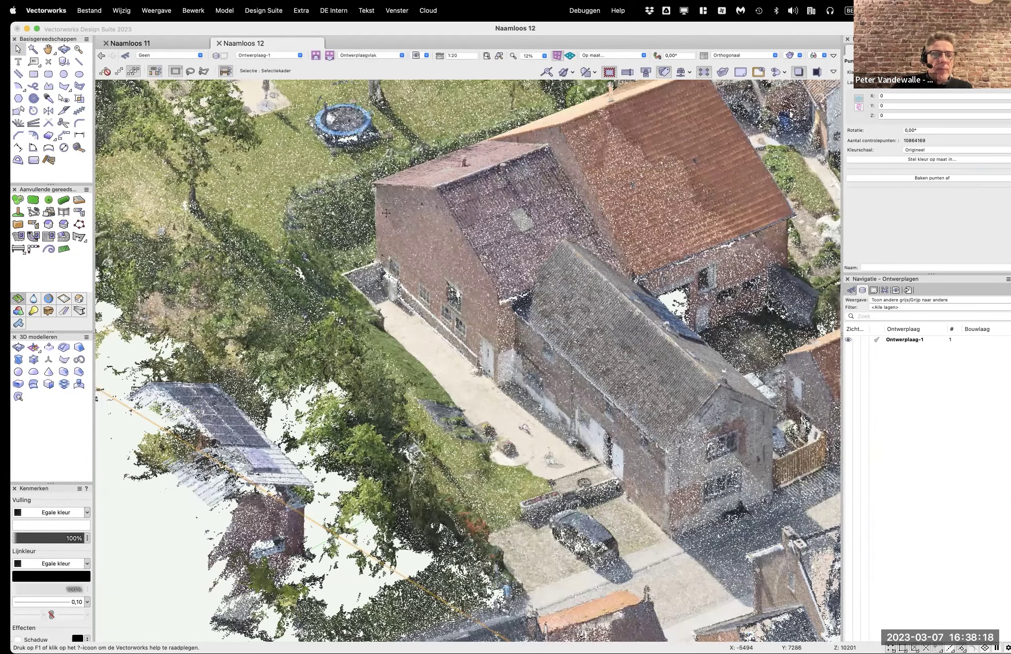
{"action": "key", "text": "5"}
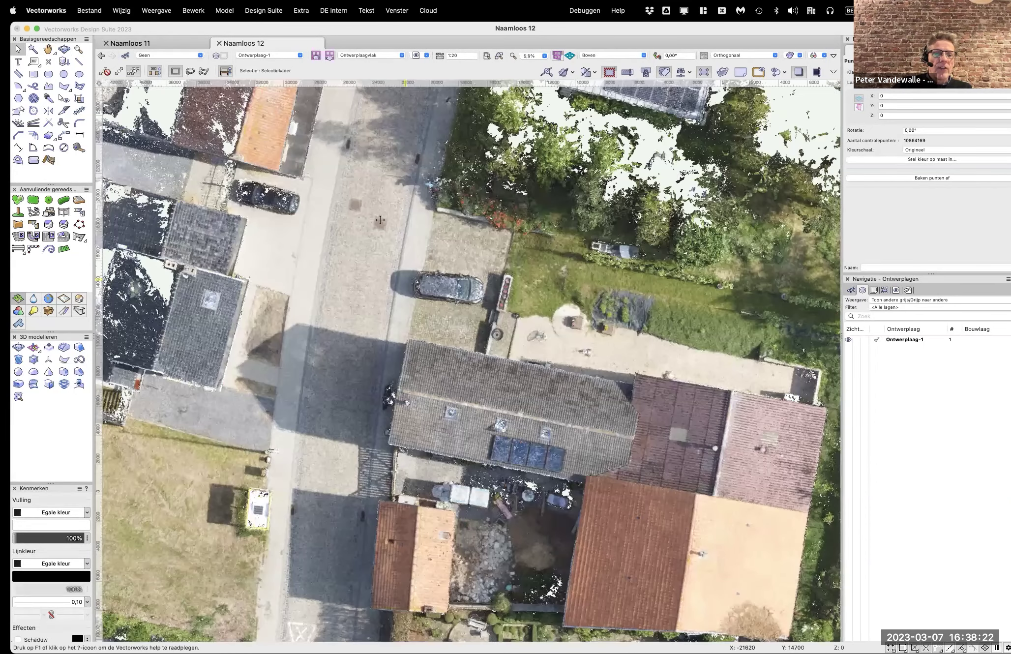
Step: Try to draw a line starting on a scan point at the square paving patch in the street
{"action": "scroll", "coordinate": [380, 220], "scroll_direction": "up", "scroll_amount": 3}
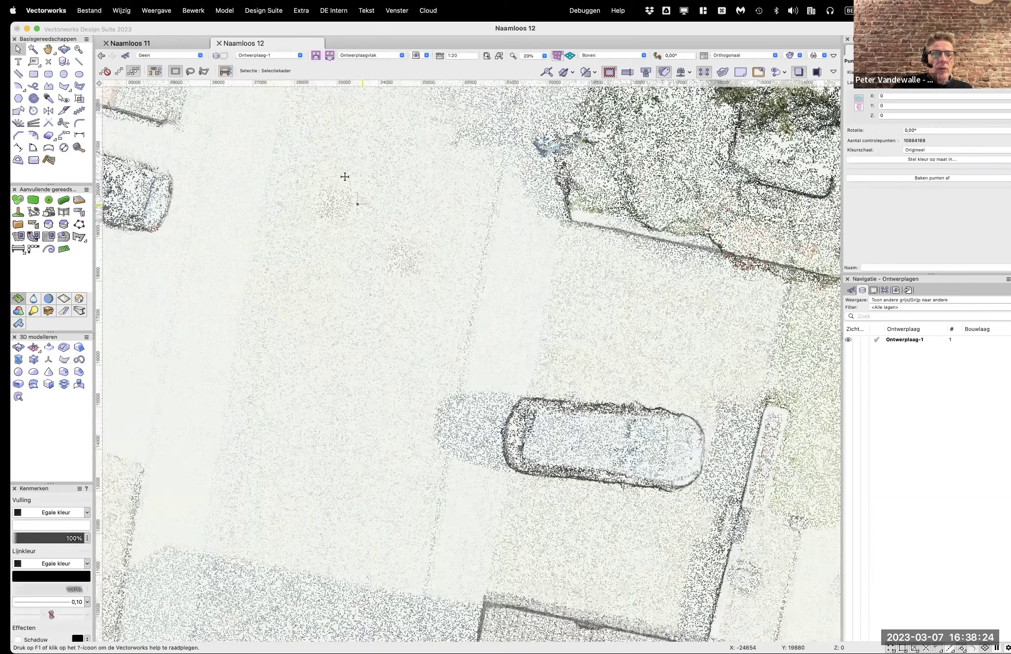
{"action": "scroll", "coordinate": [205, 92], "scroll_direction": "up", "scroll_amount": 2}
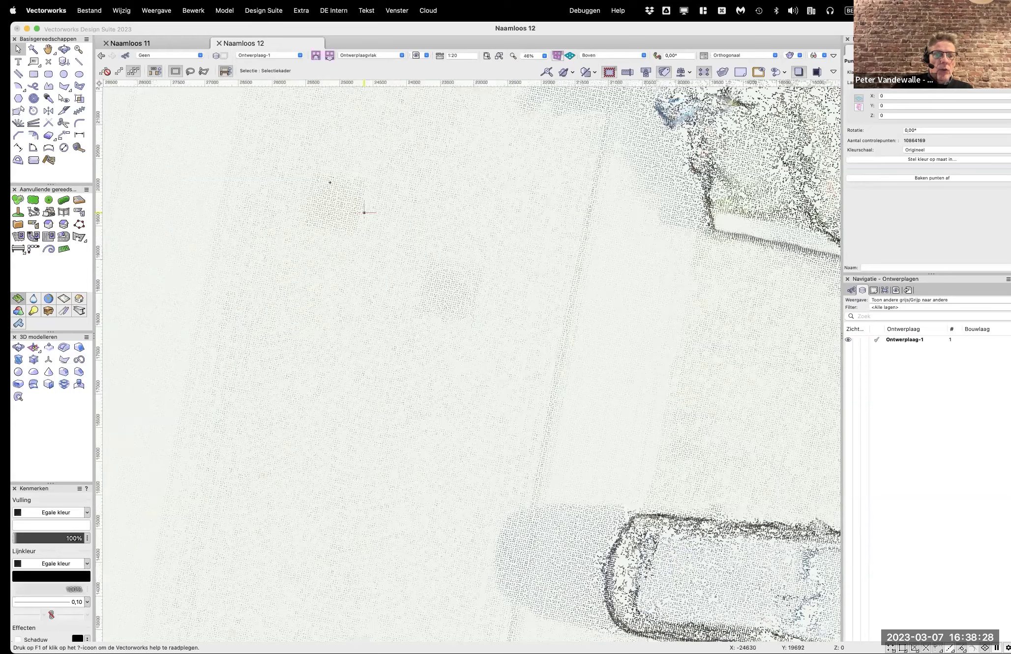
{"action": "scroll", "coordinate": [364, 212], "scroll_direction": "down", "scroll_amount": 2}
{"action": "key", "text": "e"}
{"action": "left_click", "coordinate": [331, 183]}
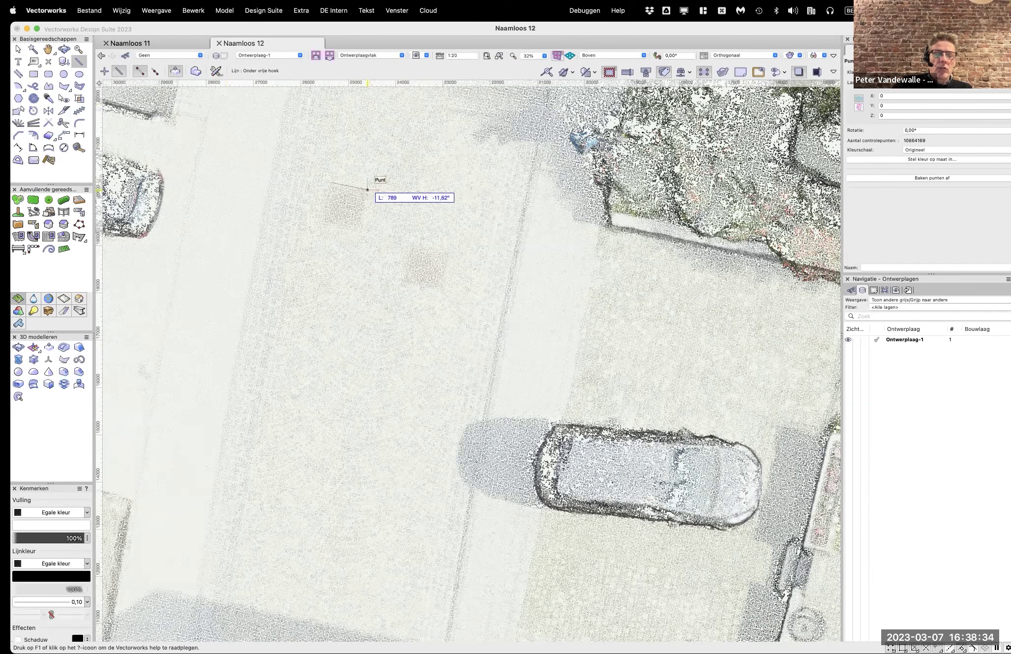
{"action": "key", "text": "Escape"}
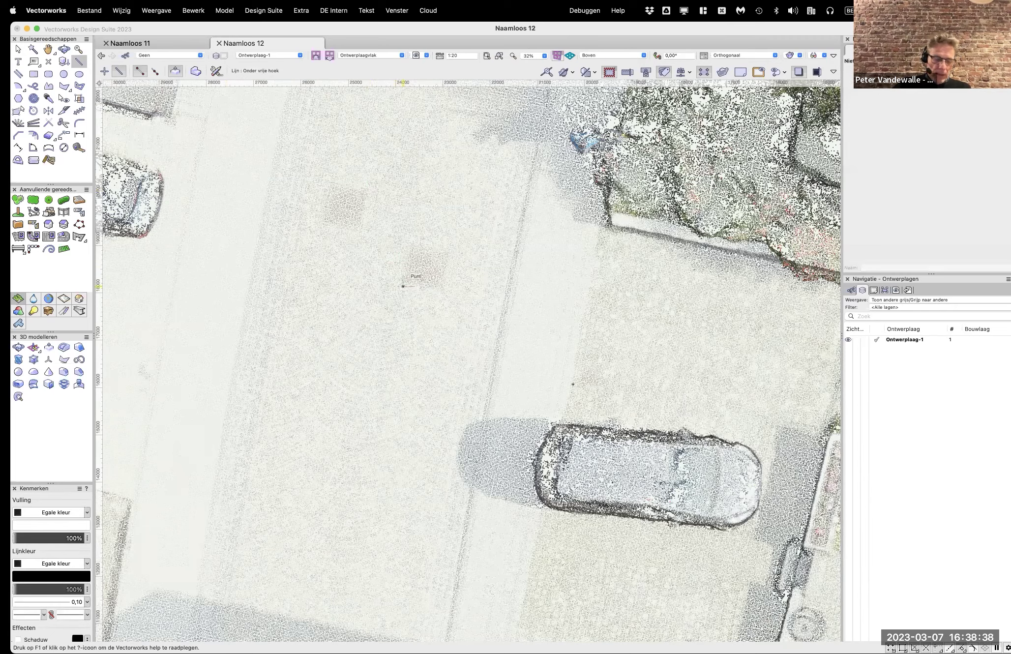
{"action": "scroll", "coordinate": [573, 385], "scroll_direction": "down", "scroll_amount": 1}
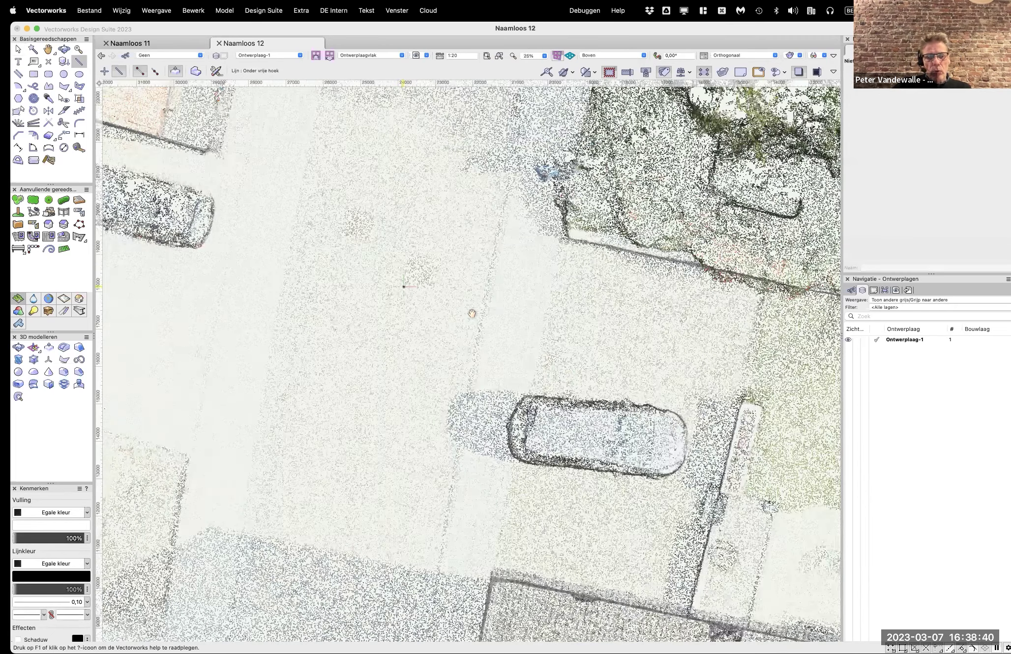
{"action": "scroll", "coordinate": [472, 313], "scroll_direction": "down", "scroll_amount": 6}
{"action": "key", "text": "2"}
{"action": "scroll", "coordinate": [547, 367], "scroll_direction": "down", "scroll_amount": 1}
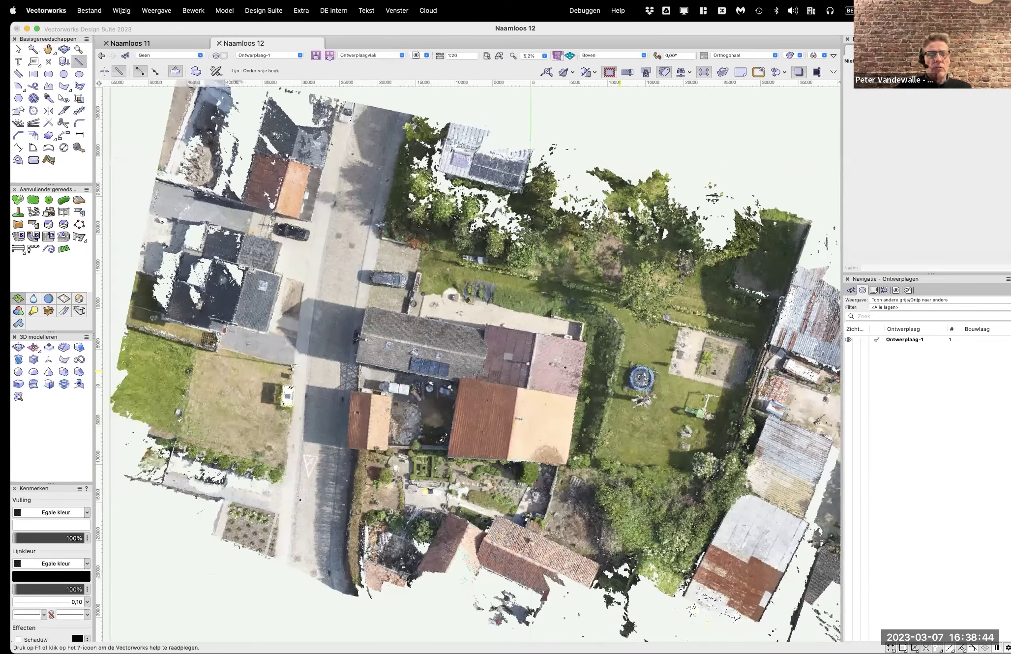
{"action": "scroll", "coordinate": [565, 367], "scroll_direction": "right", "scroll_amount": 2}
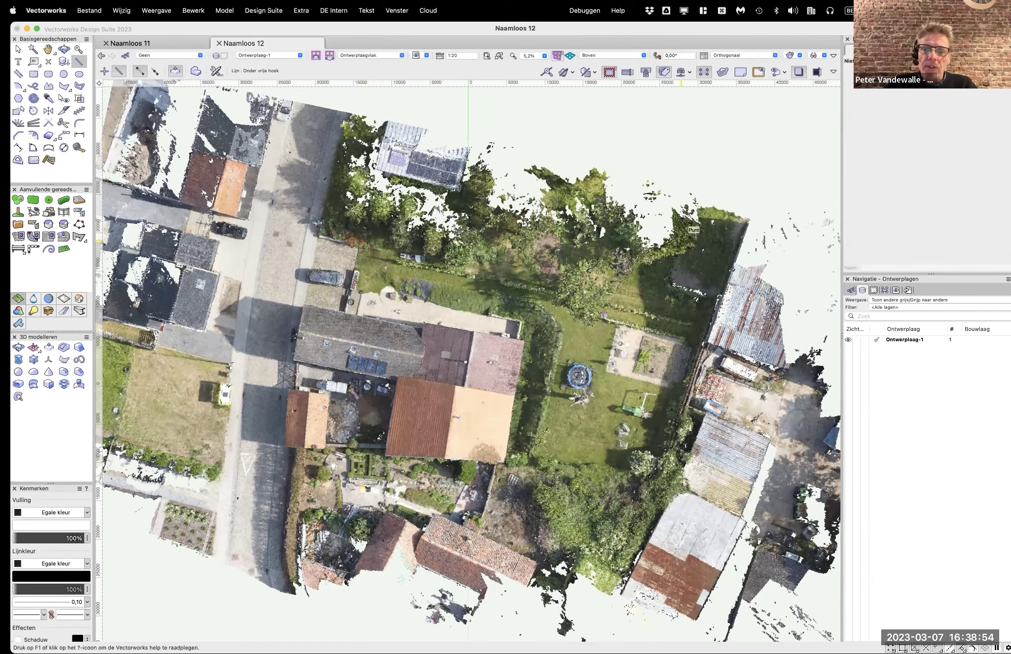
{"action": "left_click", "coordinate": [674, 240]}
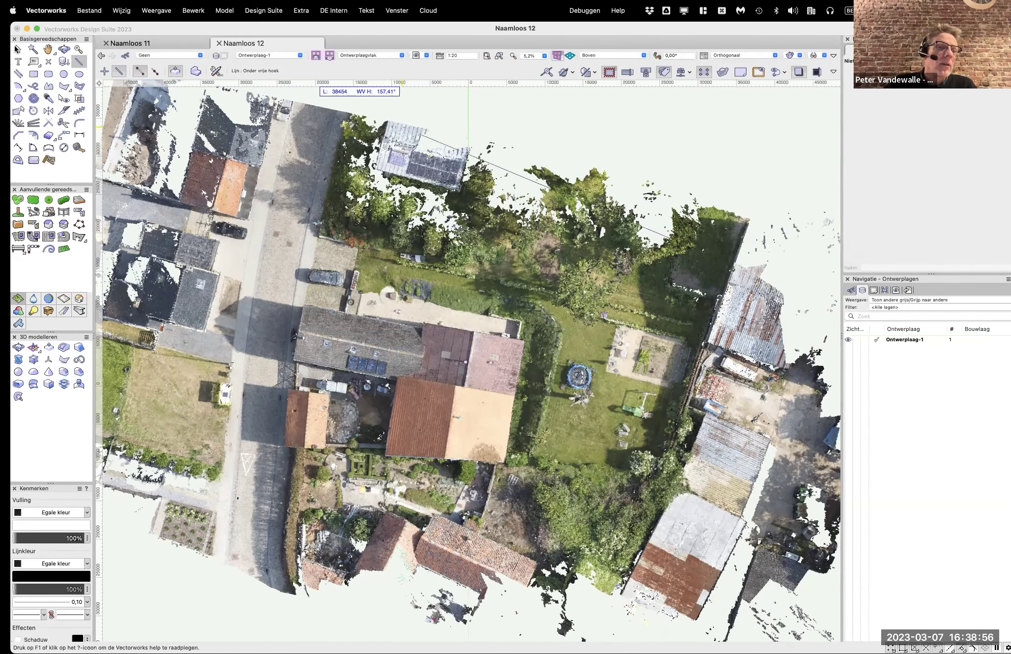
{"action": "key", "text": "x"}
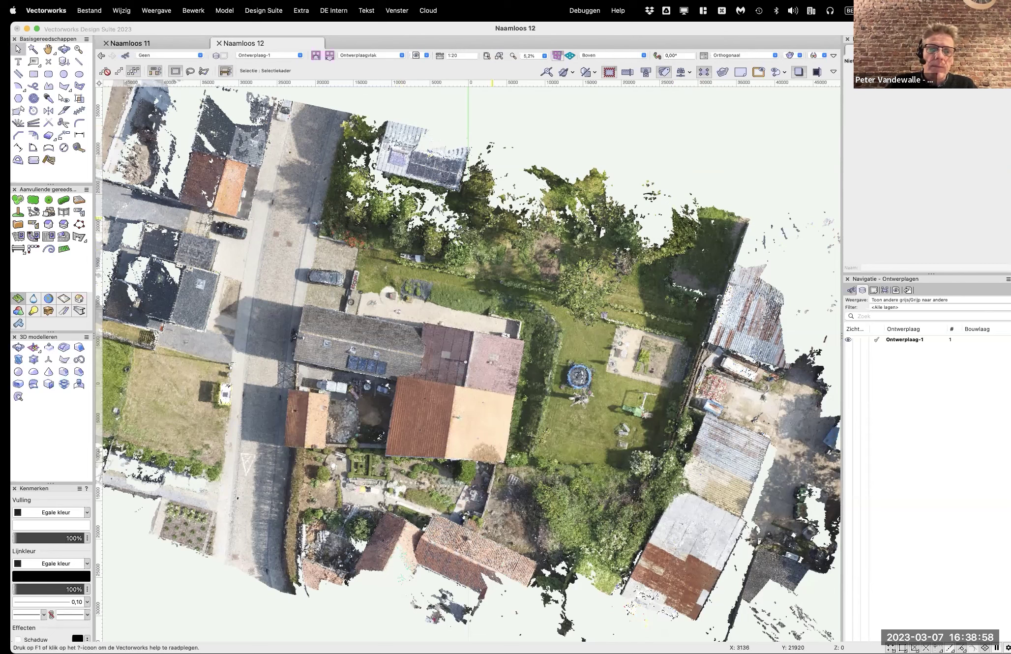
Step: Crop the point cloud with a four-sided polygon around the farm buildings, the garden and the adjoining strip of street
{"action": "left_click", "coordinate": [555, 253]}
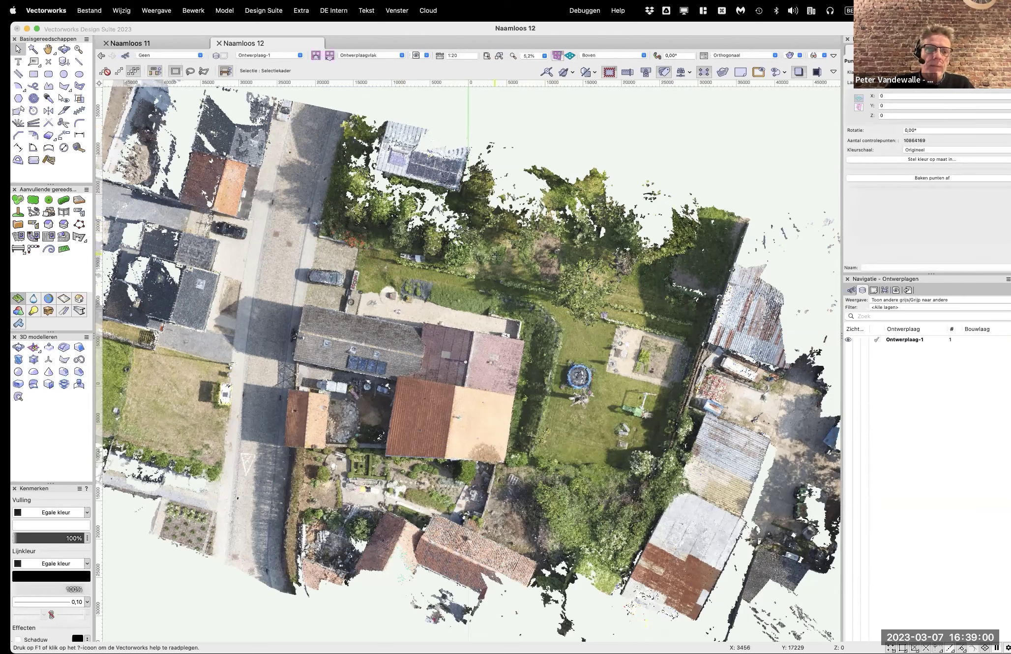
{"action": "left_click", "coordinate": [936, 177]}
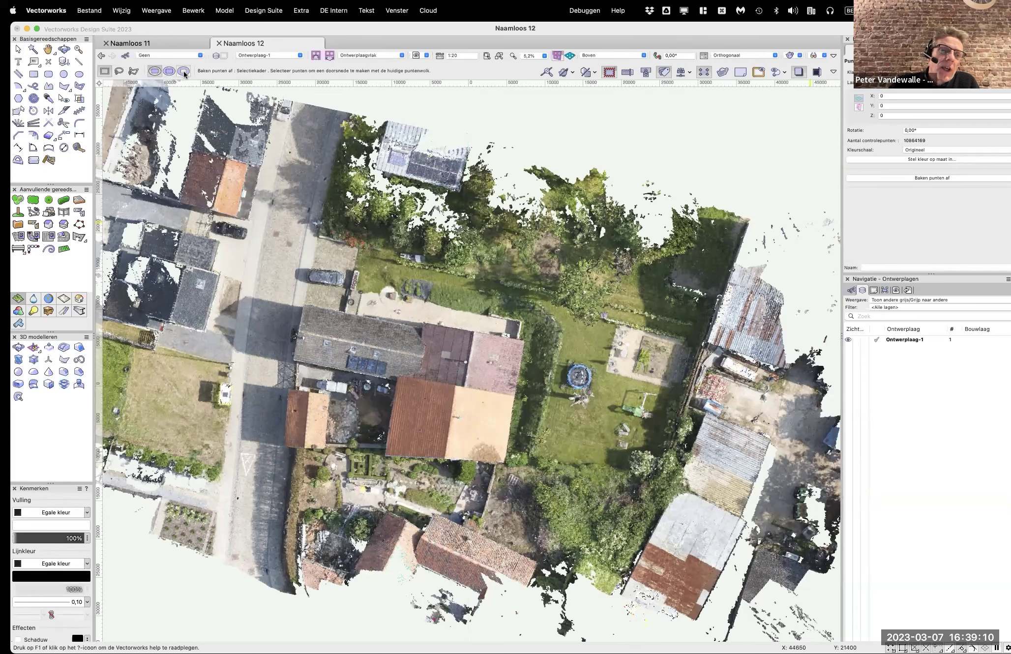
{"action": "left_click", "coordinate": [133, 73]}
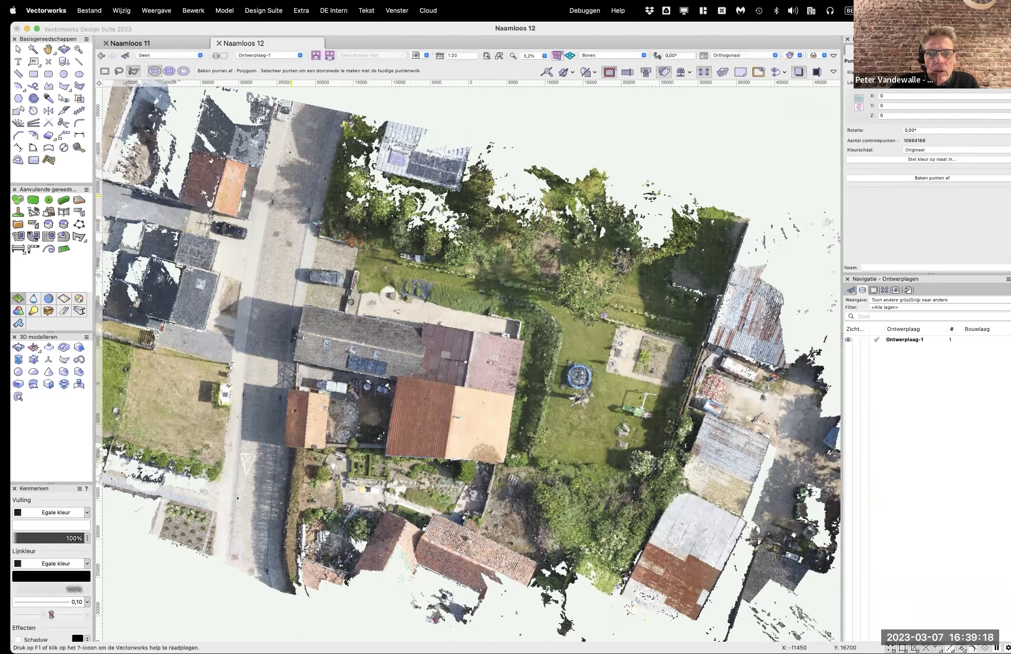
{"action": "left_click", "coordinate": [291, 197]}
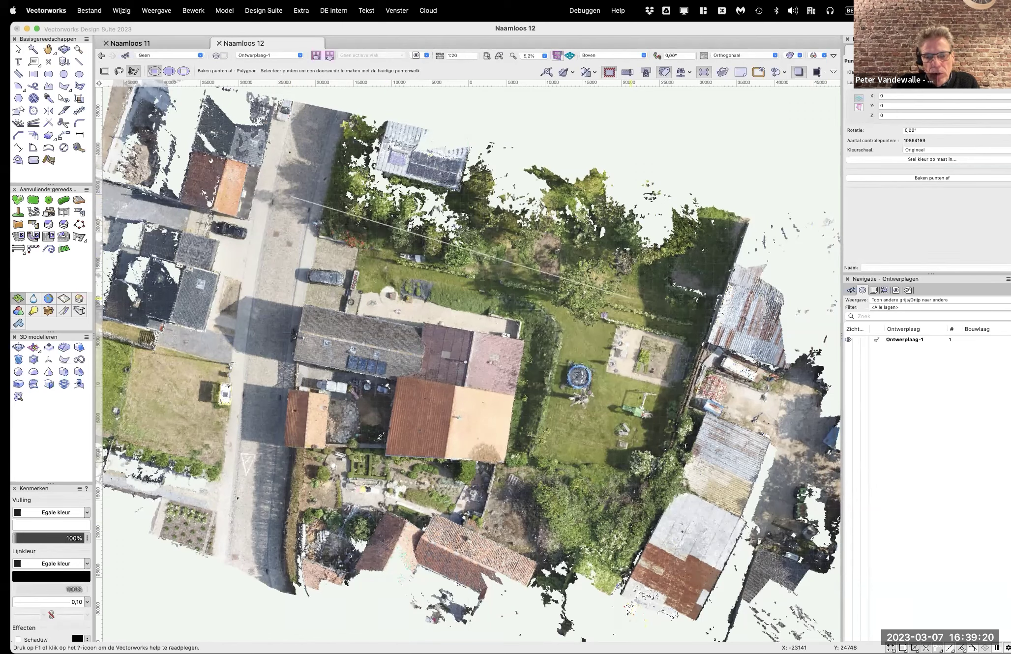
{"action": "left_click", "coordinate": [717, 301]}
{"action": "left_click", "coordinate": [668, 512]}
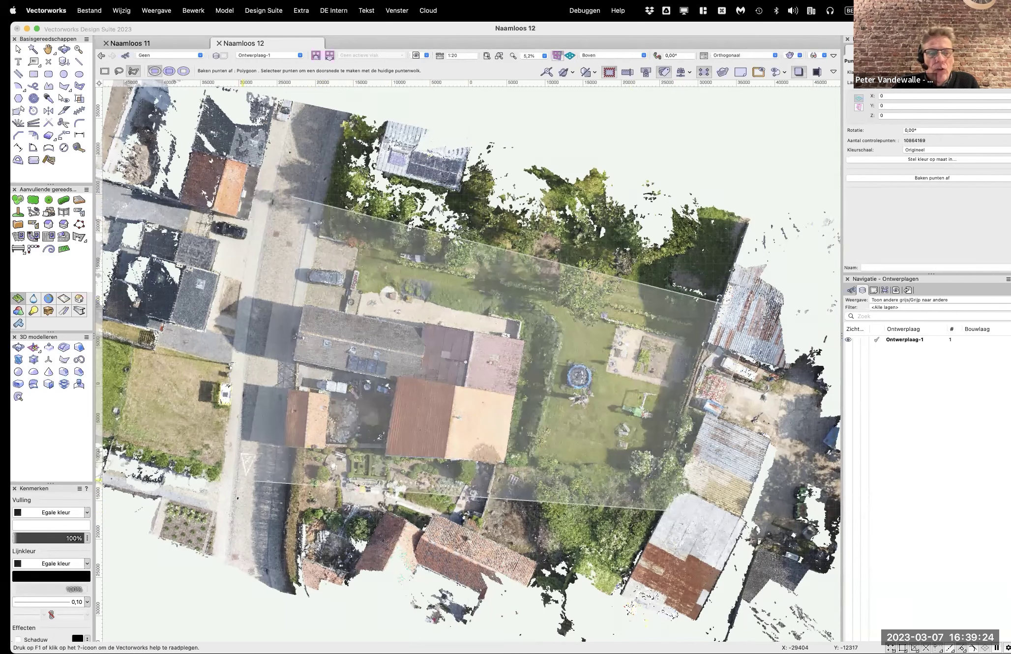
{"action": "double_click", "coordinate": [249, 481]}
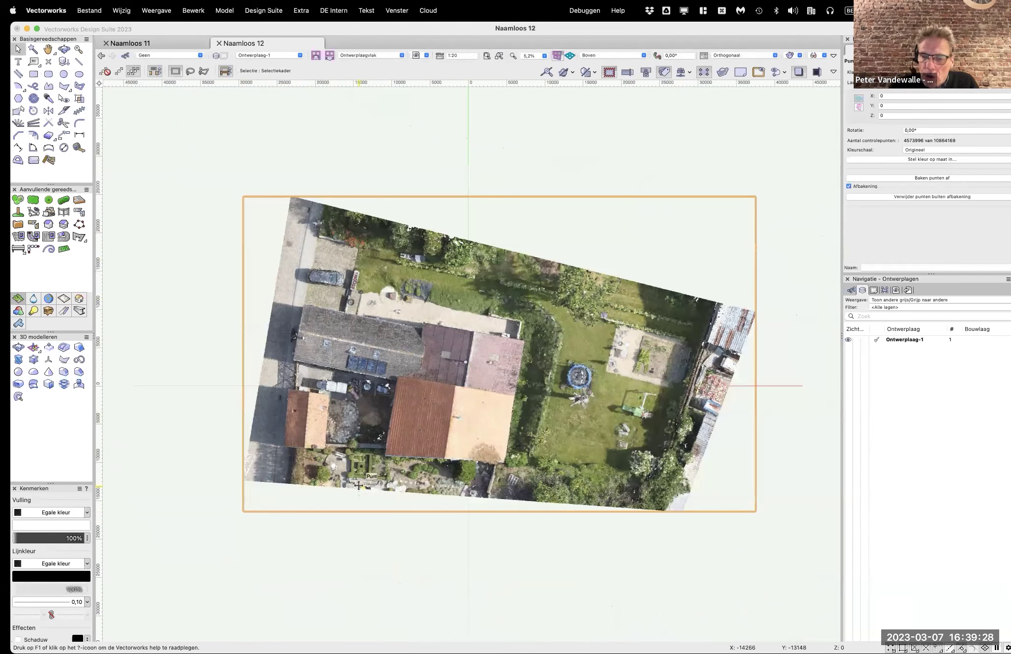
Step: Crop the point cloud in front view with a very flat rectangle, leaving a thin horizontal slice through the building walls
{"action": "middle_click_drag", "start_coordinate": [447, 305], "coordinate": [423, 161], "text": "ctrl"}
{"action": "left_click_drag", "start_coordinate": [423, 161], "coordinate": [591, 266]}
{"action": "key", "text": "x"}
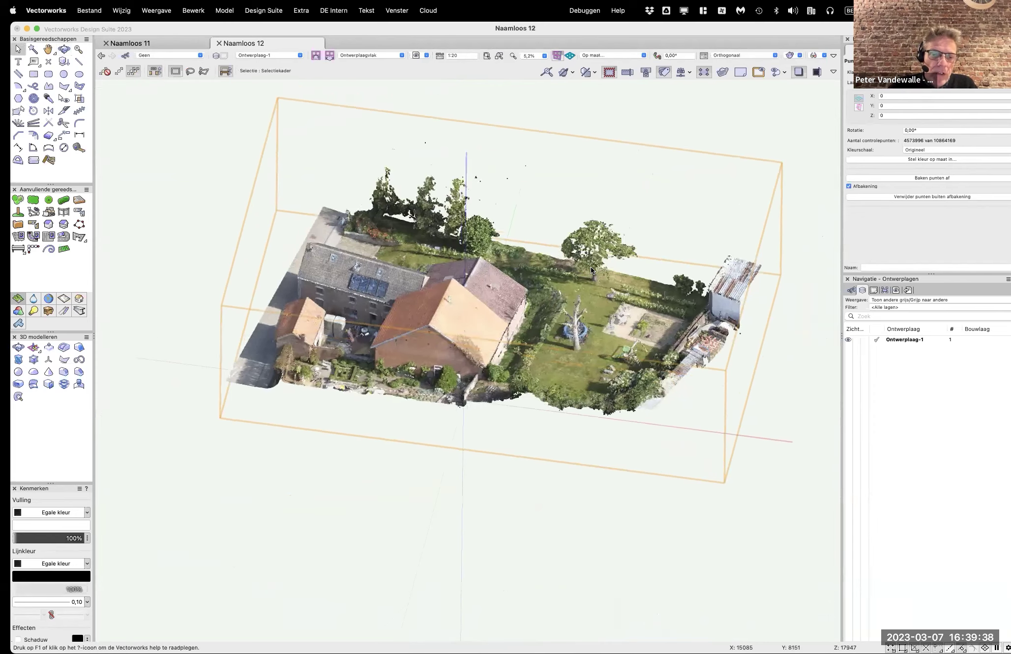
{"action": "key", "text": "KP_2"}
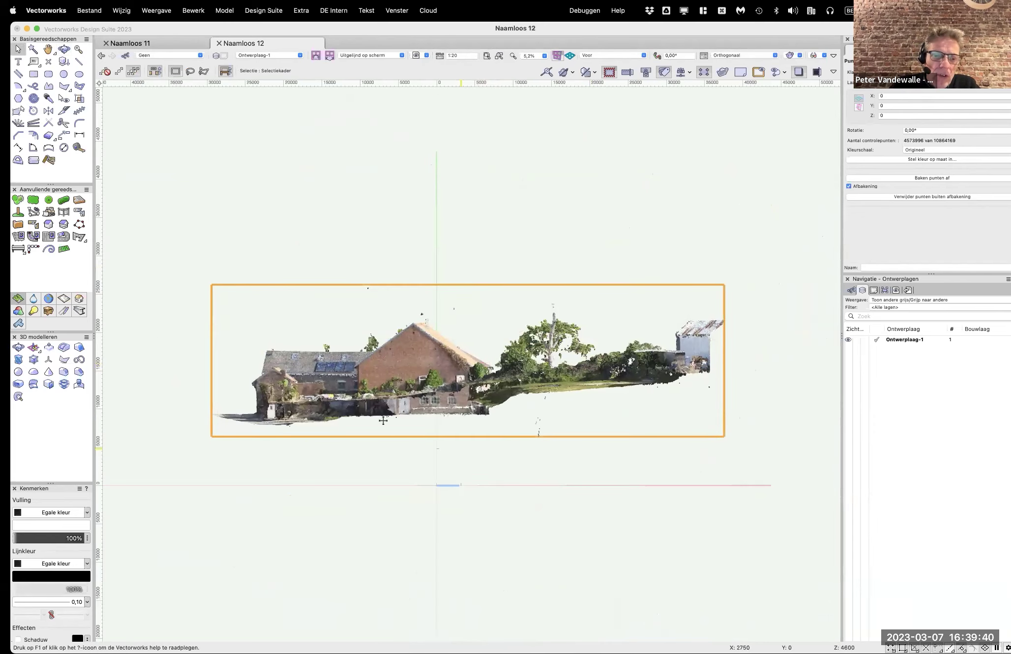
{"action": "scroll", "coordinate": [383, 421], "scroll_direction": "up", "scroll_amount": 5}
{"action": "left_click_drag", "start_coordinate": [488, 305], "coordinate": [585, 223]}
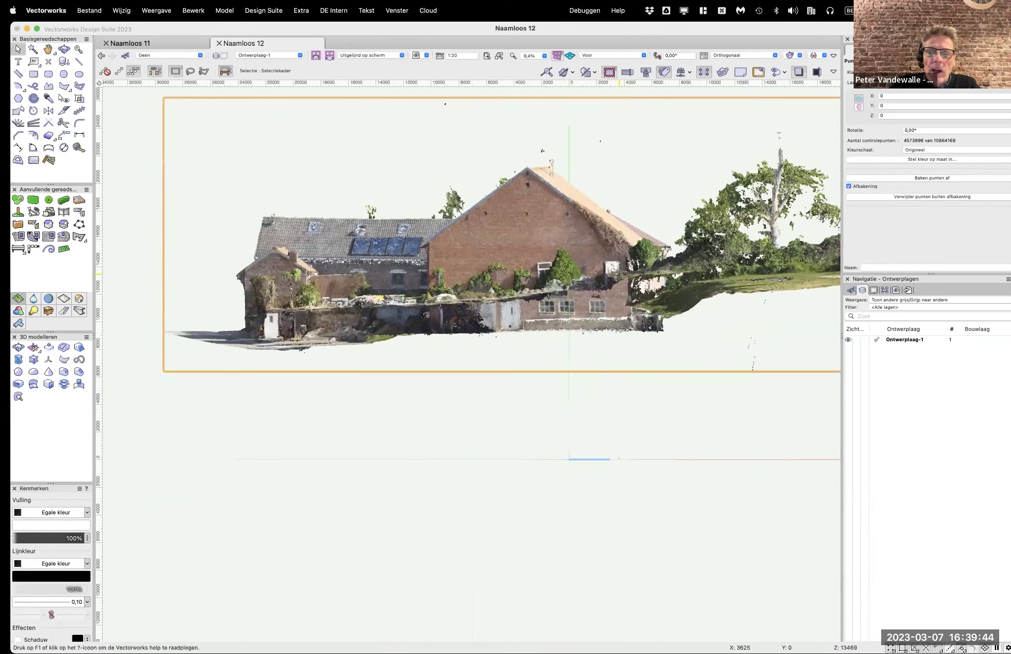
{"action": "scroll", "coordinate": [617, 278], "scroll_direction": "down", "scroll_amount": 4}
{"action": "left_click_drag", "start_coordinate": [659, 269], "coordinate": [506, 317]}
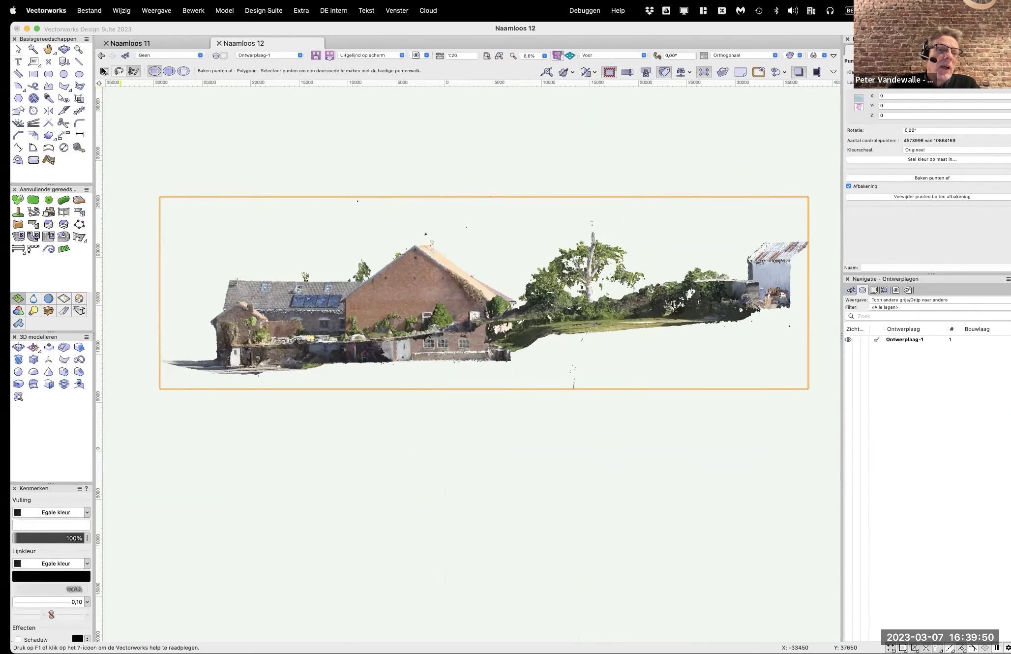
{"action": "left_click", "coordinate": [104, 72]}
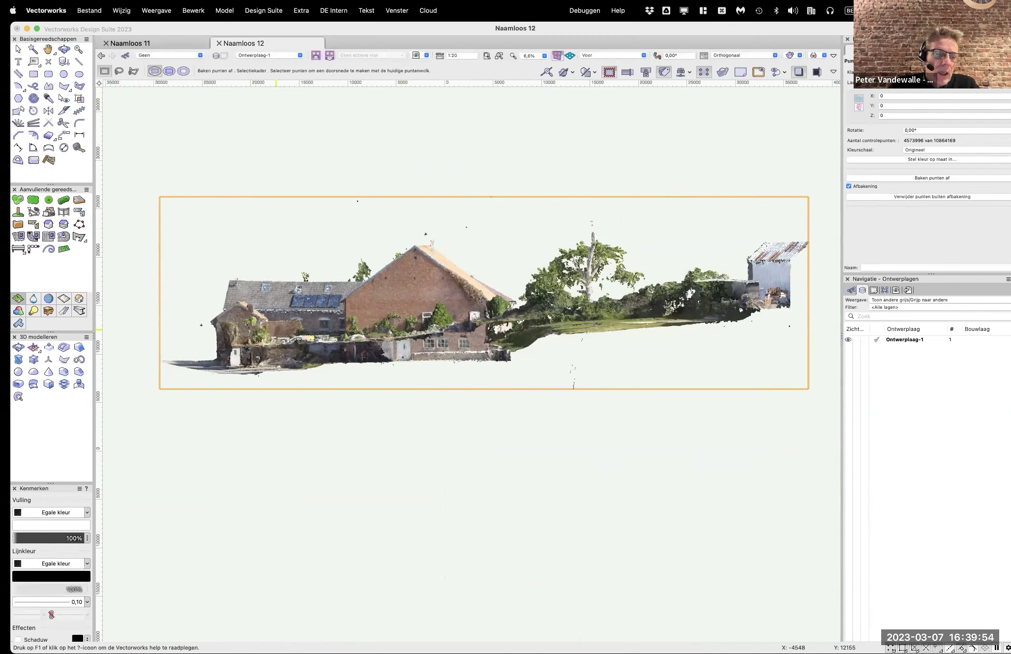
{"action": "left_click_drag", "start_coordinate": [204, 328], "coordinate": [711, 332]}
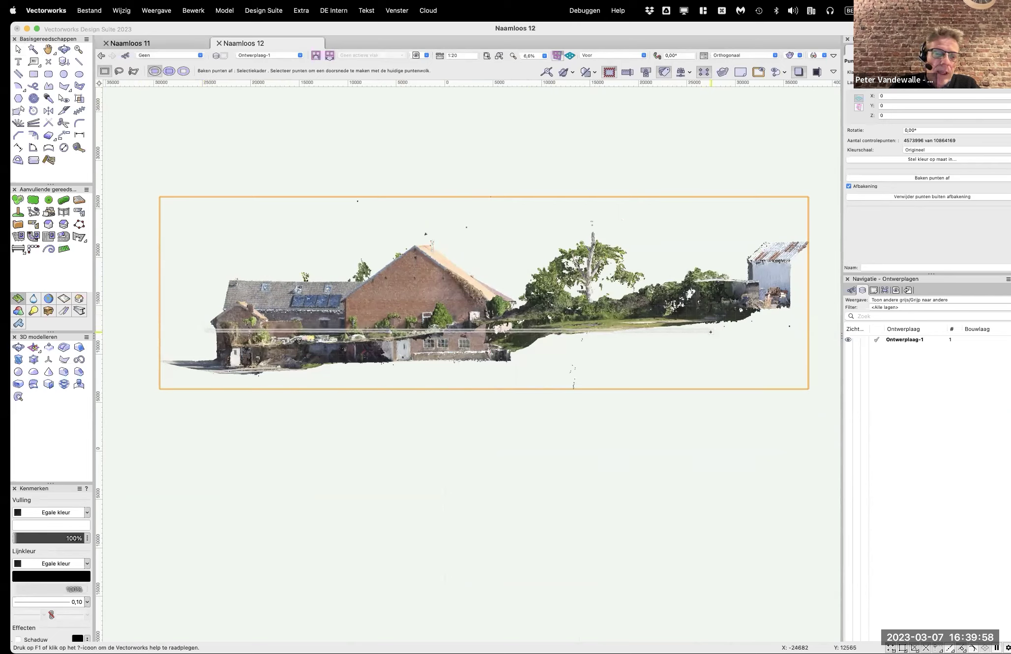
{"action": "left_click", "coordinate": [711, 332]}
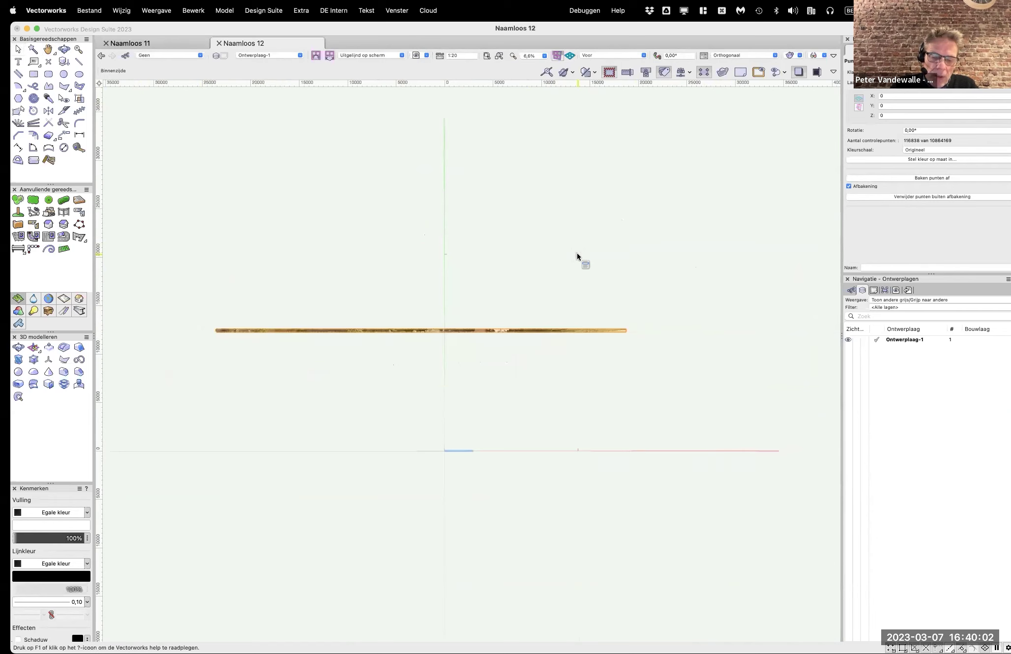
Step: Inspect the slice's wall outlines from above and turn off the point cloud's Afbakening option
{"action": "key", "text": "ctrl+5"}
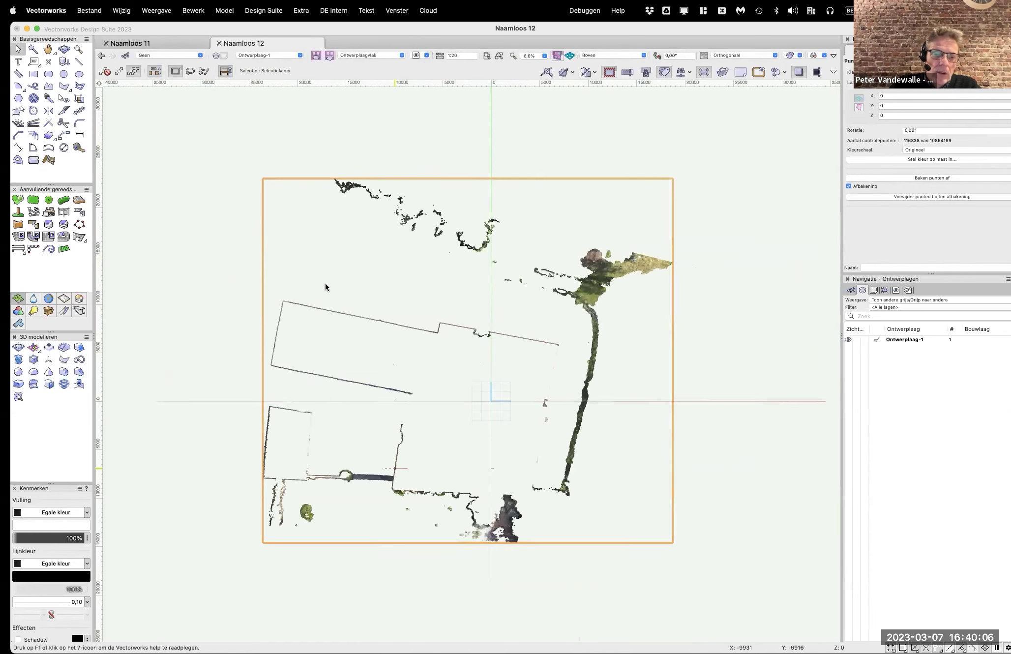
{"action": "scroll", "coordinate": [552, 384], "scroll_direction": "up", "scroll_amount": 2}
{"action": "middle_click_drag", "start_coordinate": [579, 385], "coordinate": [722, 254]}
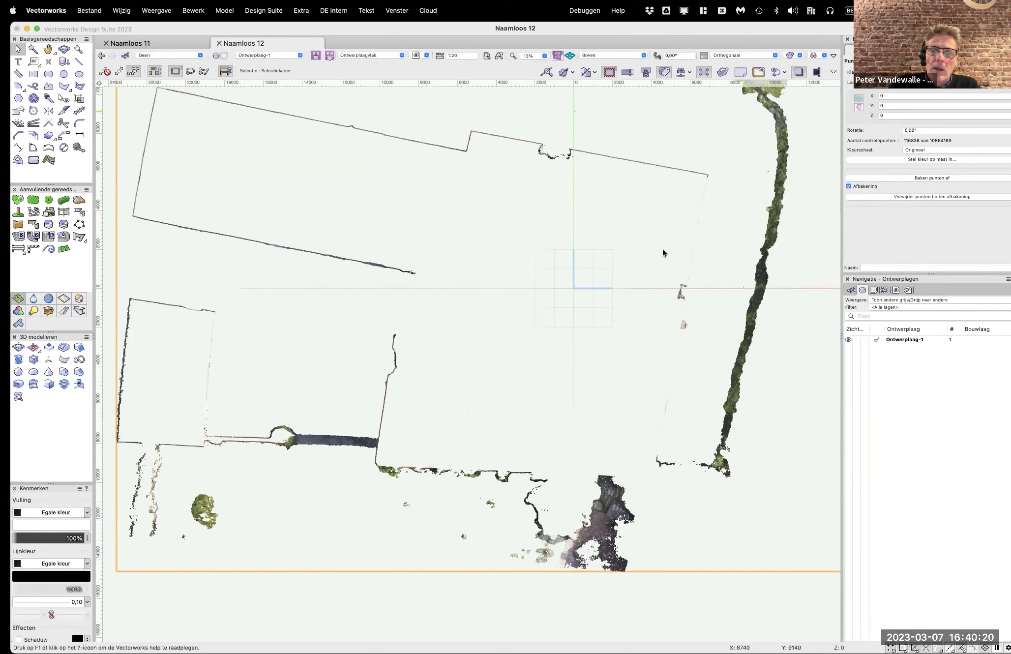
{"action": "scroll", "coordinate": [663, 249], "scroll_direction": "down", "scroll_amount": 2}
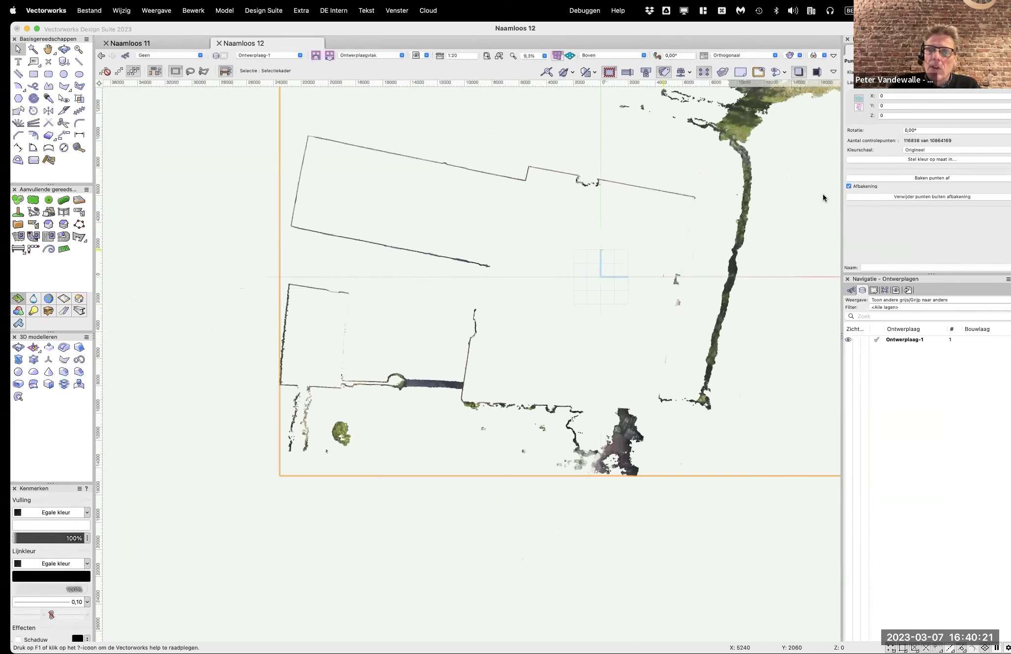
{"action": "left_click", "coordinate": [849, 185]}
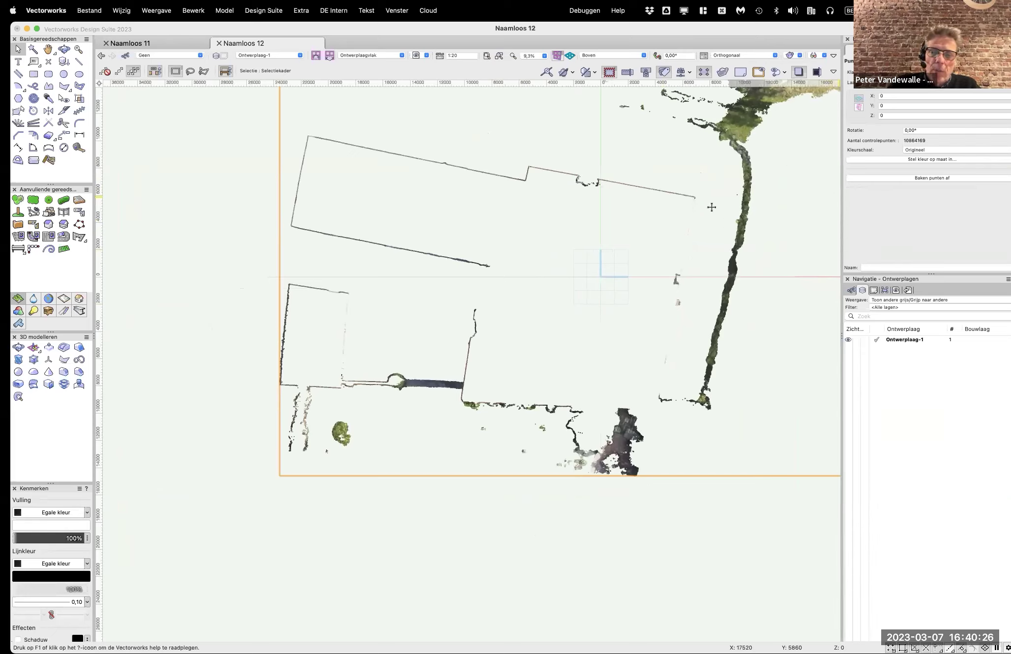
Step: Examine the uncropped point cloud from above and in 3D, including the brick gable, windows and path of the farm building up close
{"action": "scroll", "coordinate": [653, 333], "scroll_direction": "down", "scroll_amount": 2}
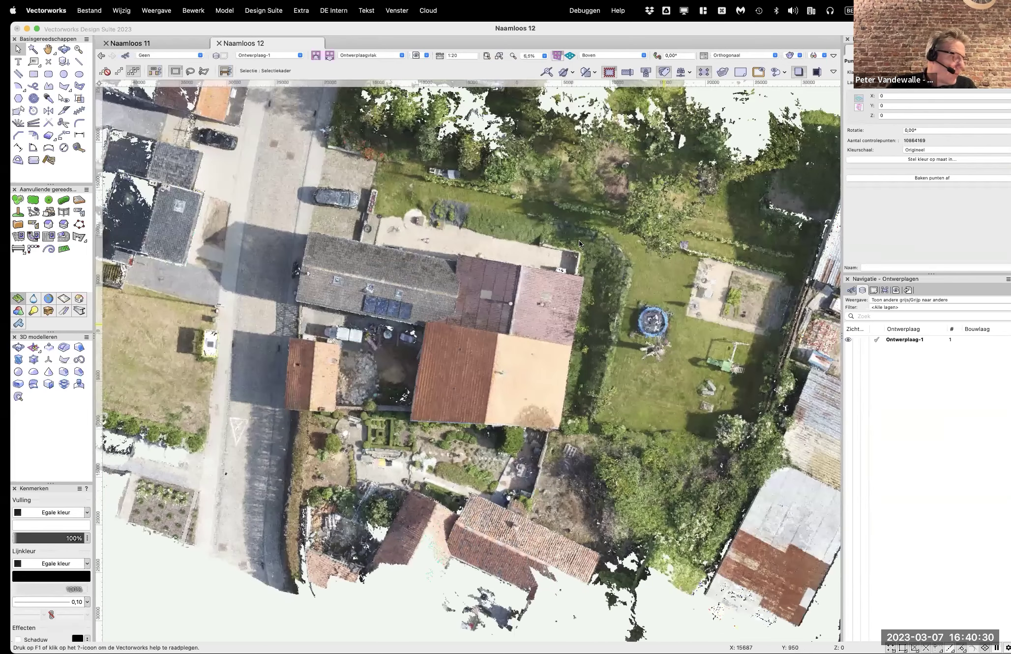
{"action": "middle_click_drag", "start_coordinate": [605, 262], "coordinate": [566, 241], "text": "super"}
{"action": "left_click_drag", "start_coordinate": [566, 240], "coordinate": [530, 359]}
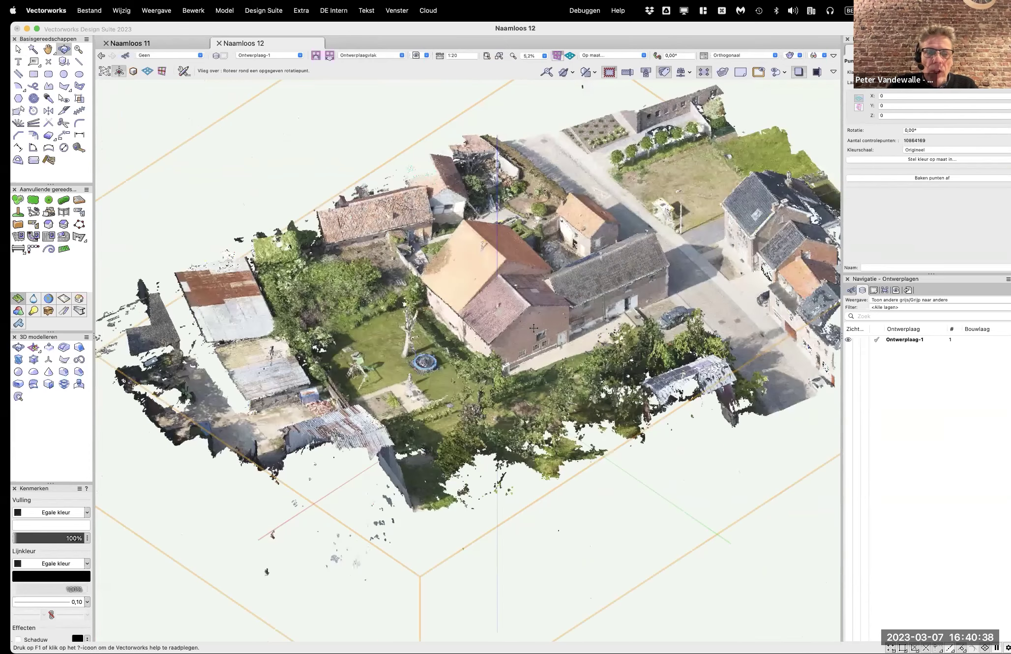
{"action": "key", "text": "x"}
{"action": "scroll", "coordinate": [603, 367], "scroll_direction": "up", "scroll_amount": 5}
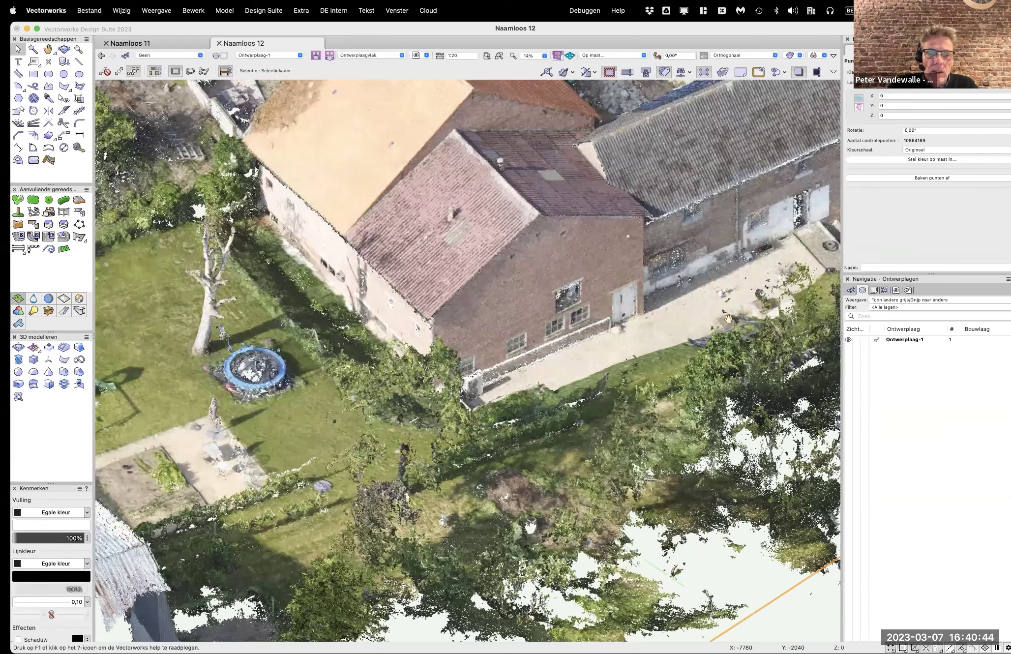
{"action": "scroll", "coordinate": [540, 380], "scroll_direction": "up", "scroll_amount": 4}
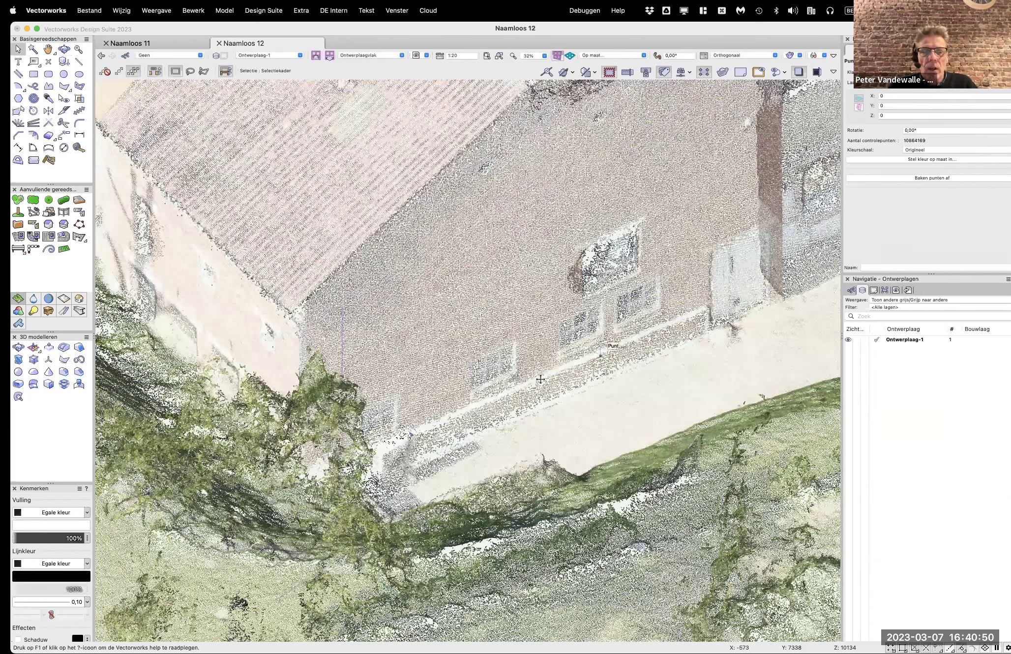
{"action": "scroll", "coordinate": [540, 380], "scroll_direction": "down", "scroll_amount": 2}
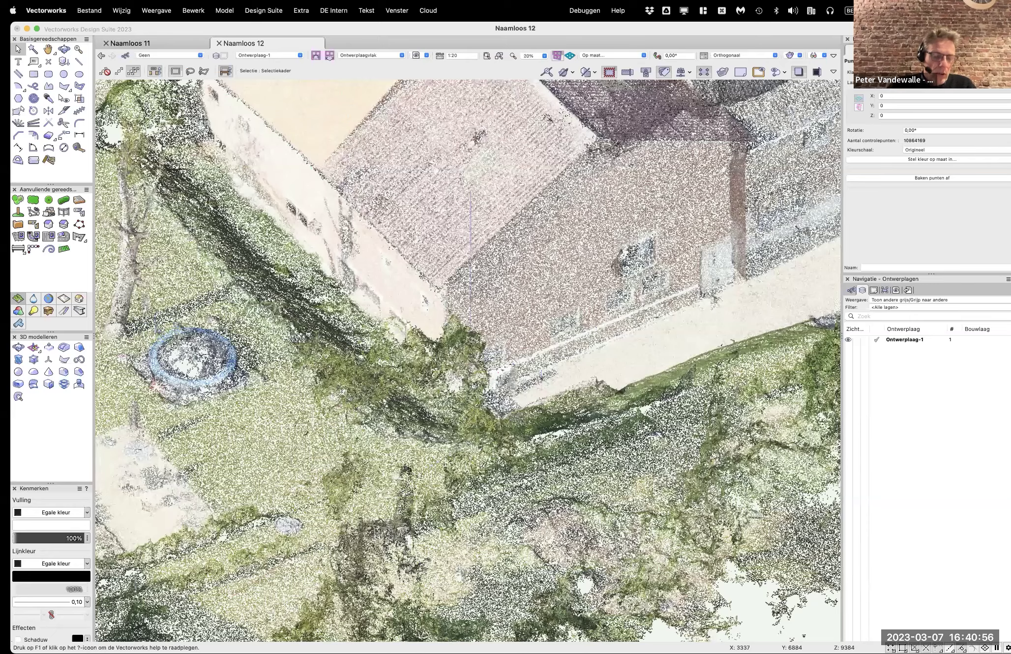
{"action": "scroll", "coordinate": [541, 380], "scroll_direction": "down", "scroll_amount": 1}
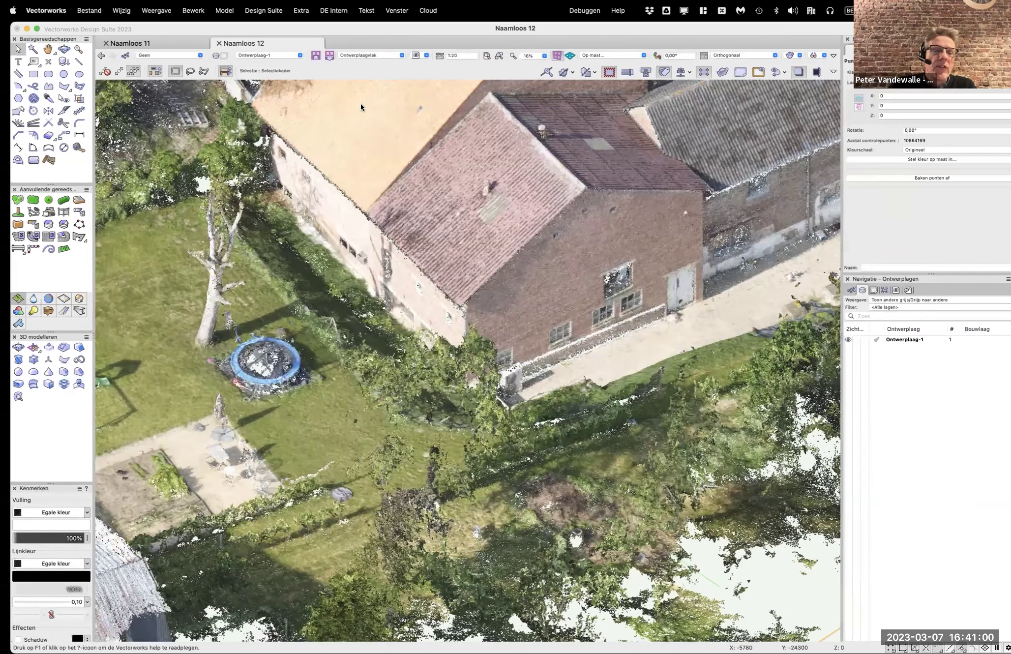
Step: Create a new blank document and set its georeferencing to use an EPSG code or CRS name
{"action": "key", "text": "super+n"}
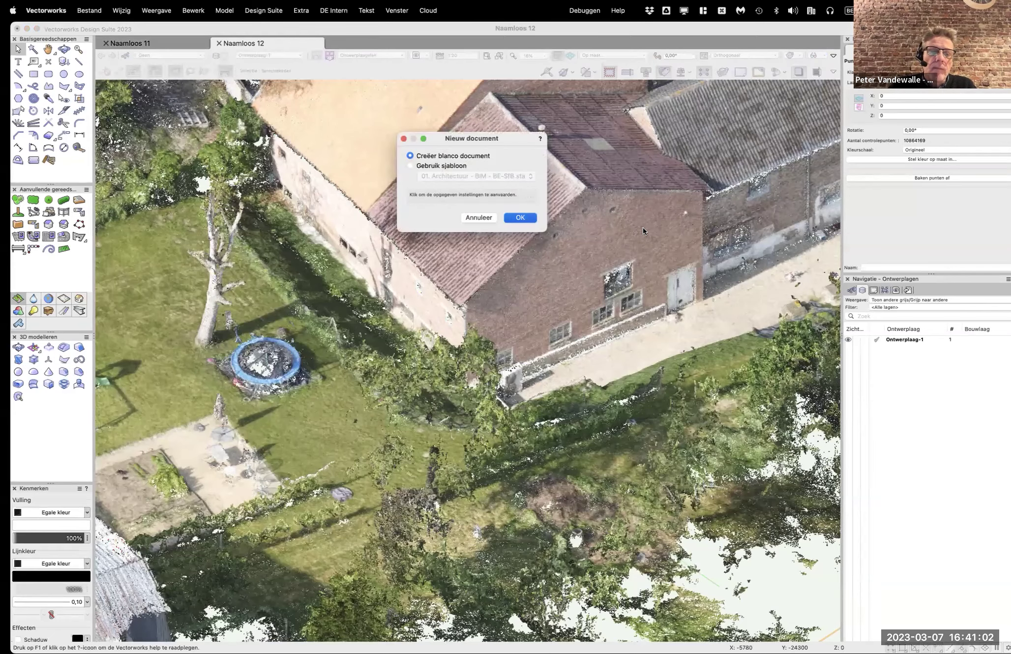
{"action": "left_click", "coordinate": [521, 217]}
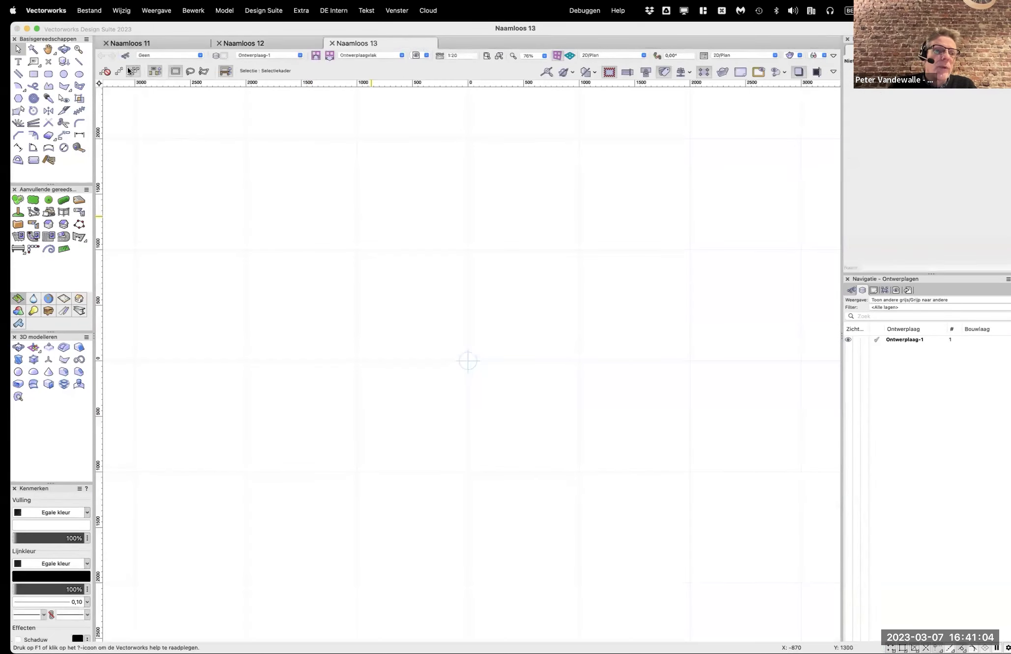
{"action": "left_click", "coordinate": [89, 10]}
{"action": "mouse_move", "coordinate": [105, 171]}
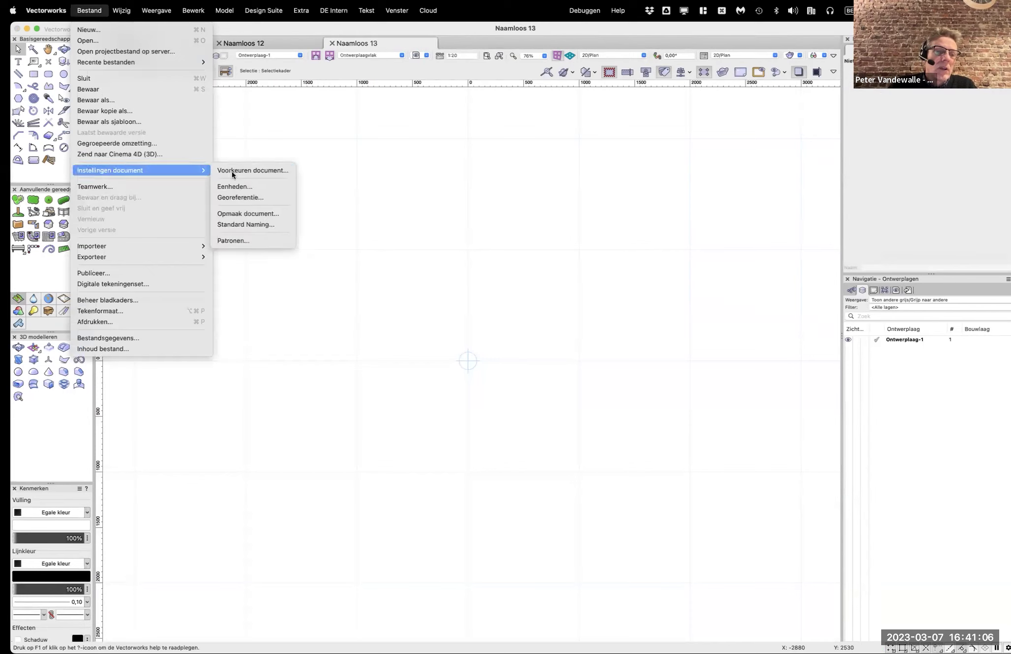
{"action": "left_click", "coordinate": [251, 195]}
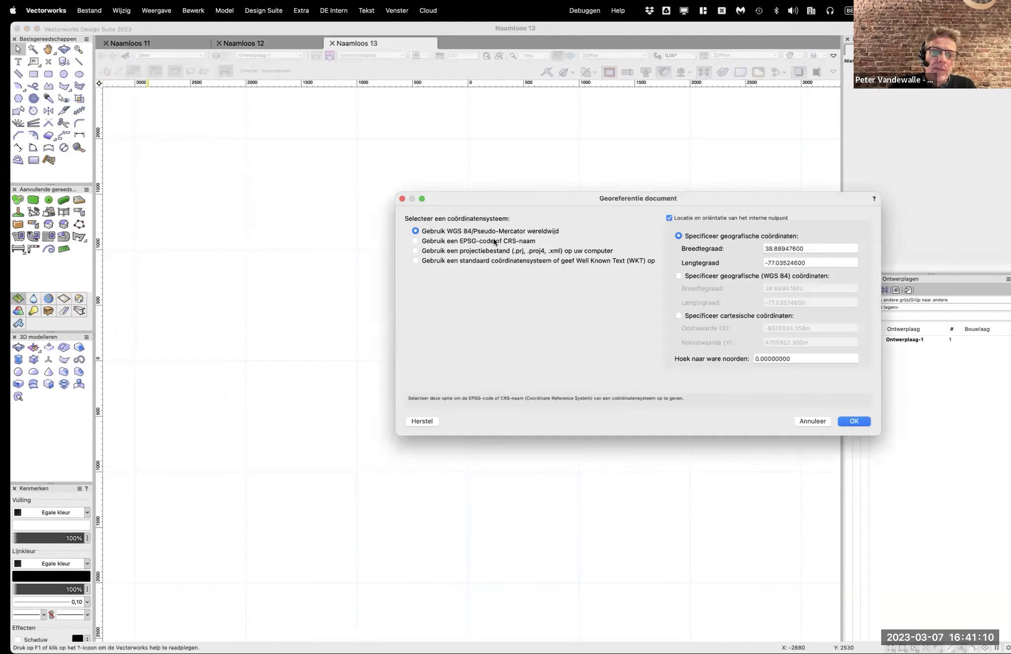
{"action": "left_click", "coordinate": [472, 240]}
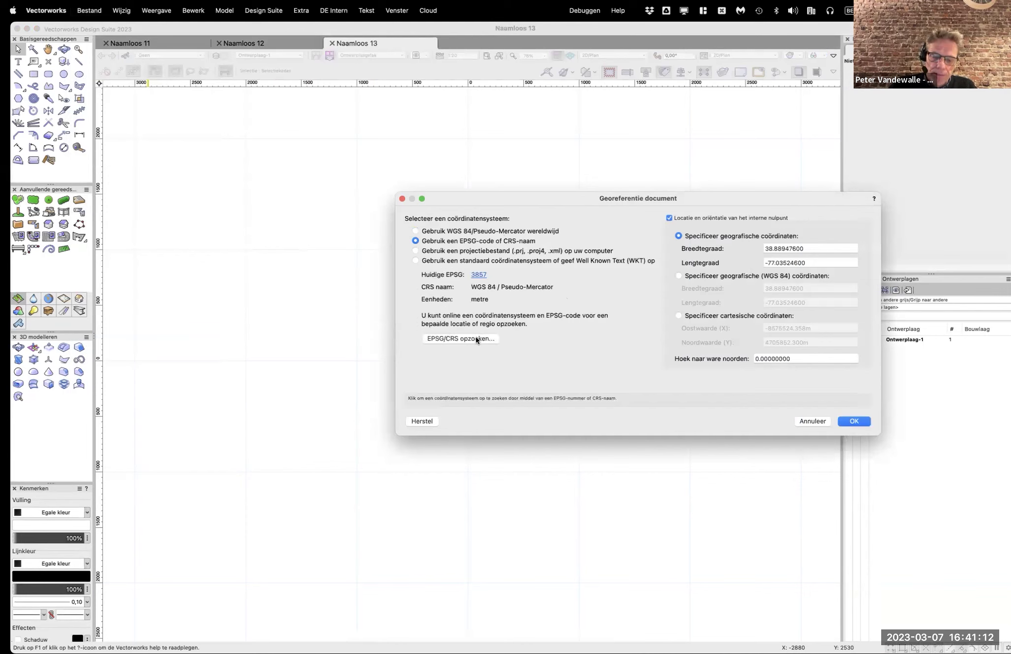
Step: Look up EPSG code 32631 and apply WGS 84 / UTM zone 31N as the document's coordinate system
{"action": "left_click", "coordinate": [475, 339]}
{"action": "type", "text": "32631"}
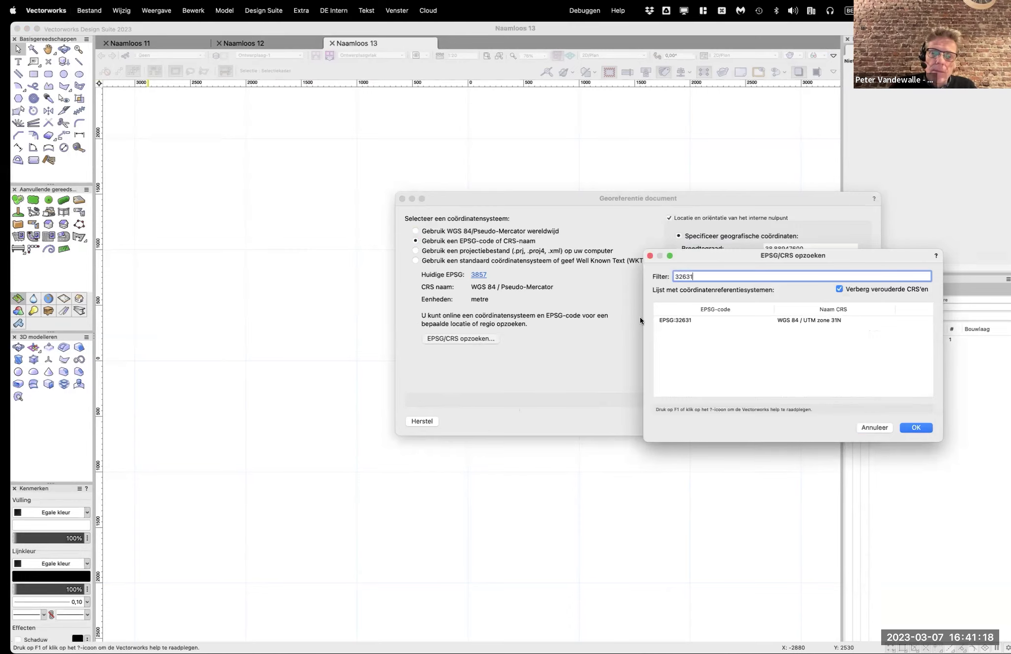
{"action": "left_click", "coordinate": [851, 320]}
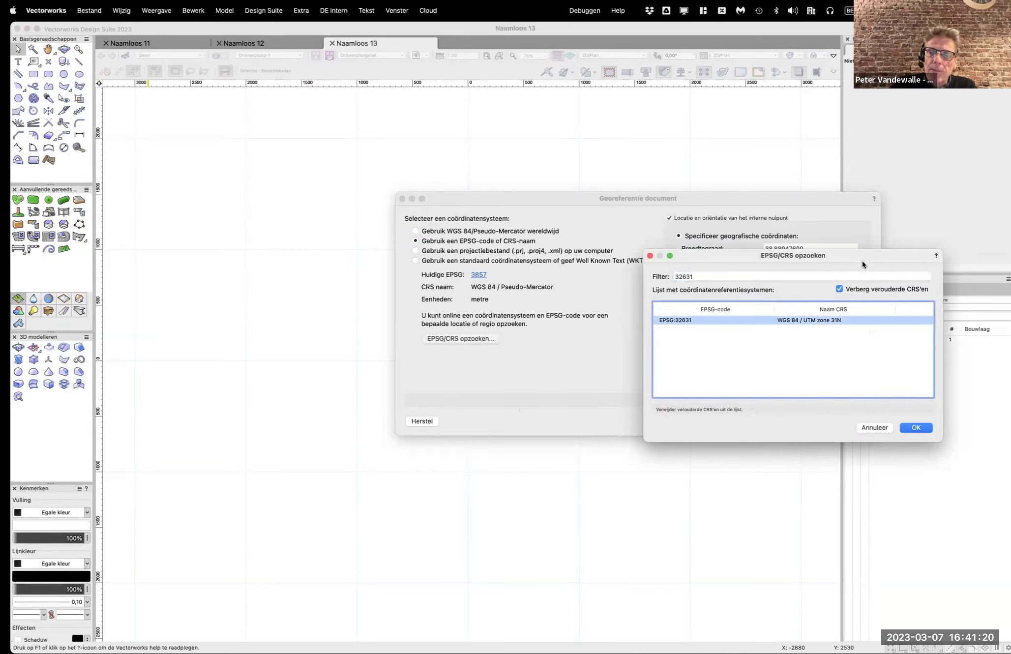
{"action": "left_click_drag", "start_coordinate": [862, 253], "coordinate": [688, 282]}
{"action": "key", "text": "Return"}
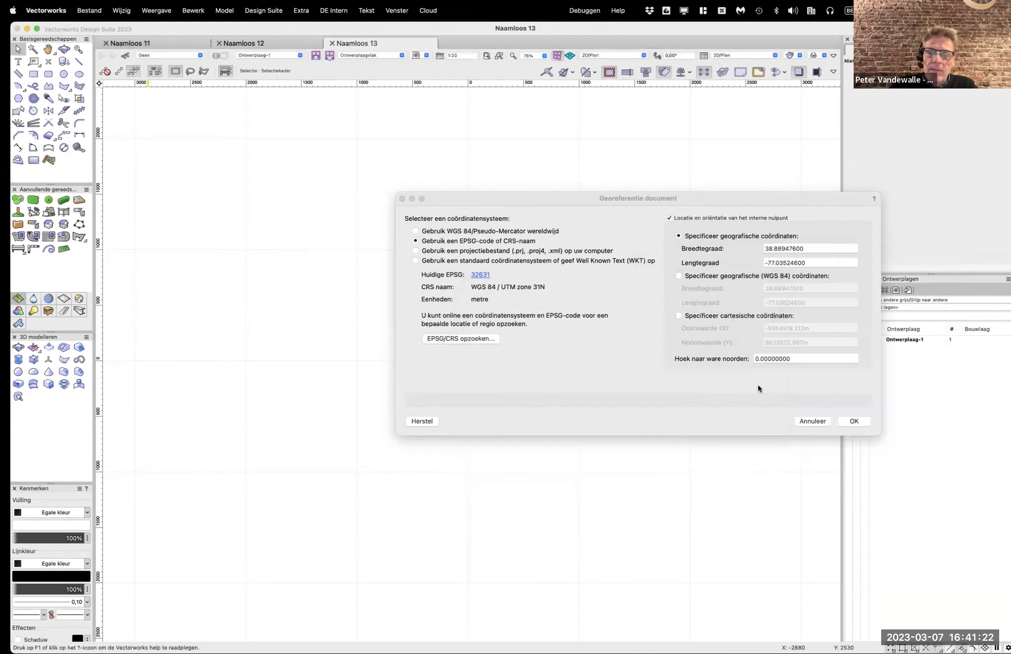
{"action": "left_click", "coordinate": [857, 421]}
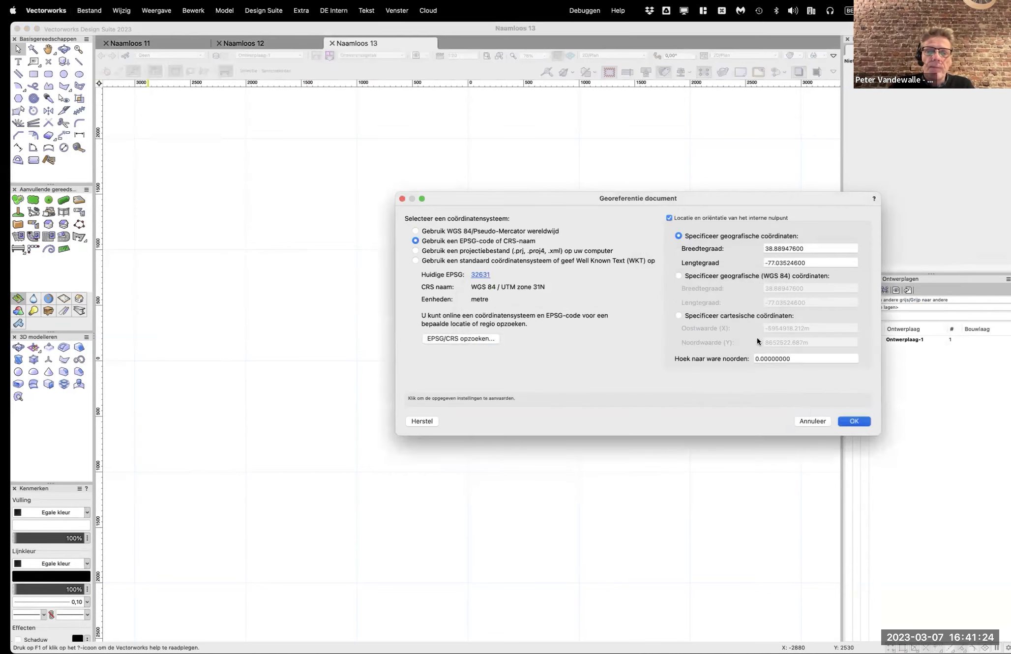
{"action": "key", "text": "Return"}
{"action": "left_click", "coordinate": [808, 323]}
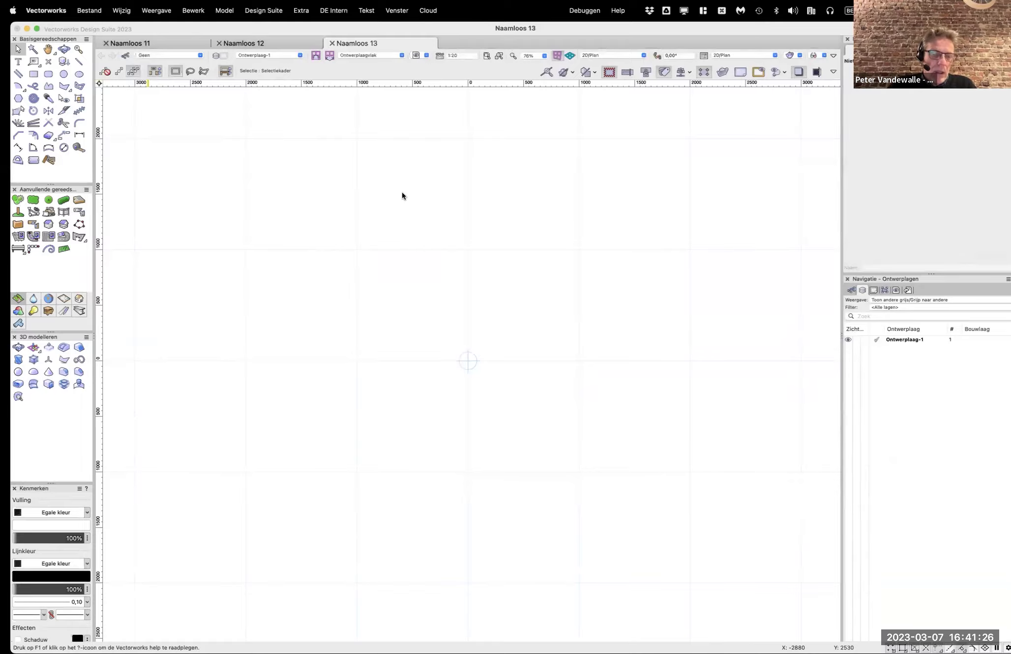
Step: Switch to Finder and inspect OBJ.obj, OBJ.1001.jpg and OBJ.mtl in the airoCollect OBJ folder
{"action": "key", "text": "super+Tab"}
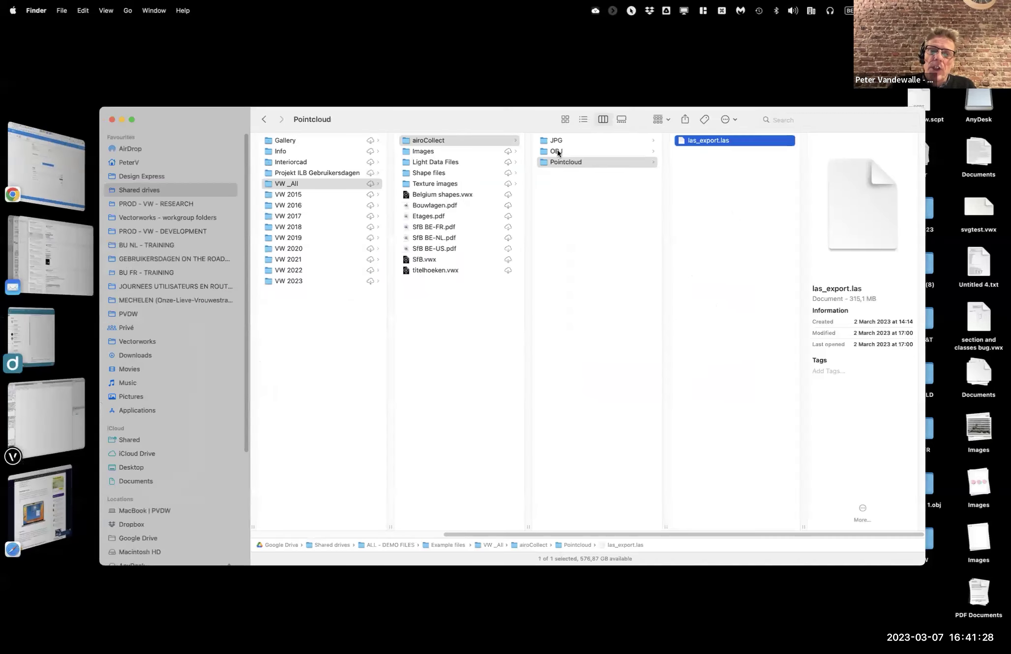
{"action": "left_click", "coordinate": [557, 151]}
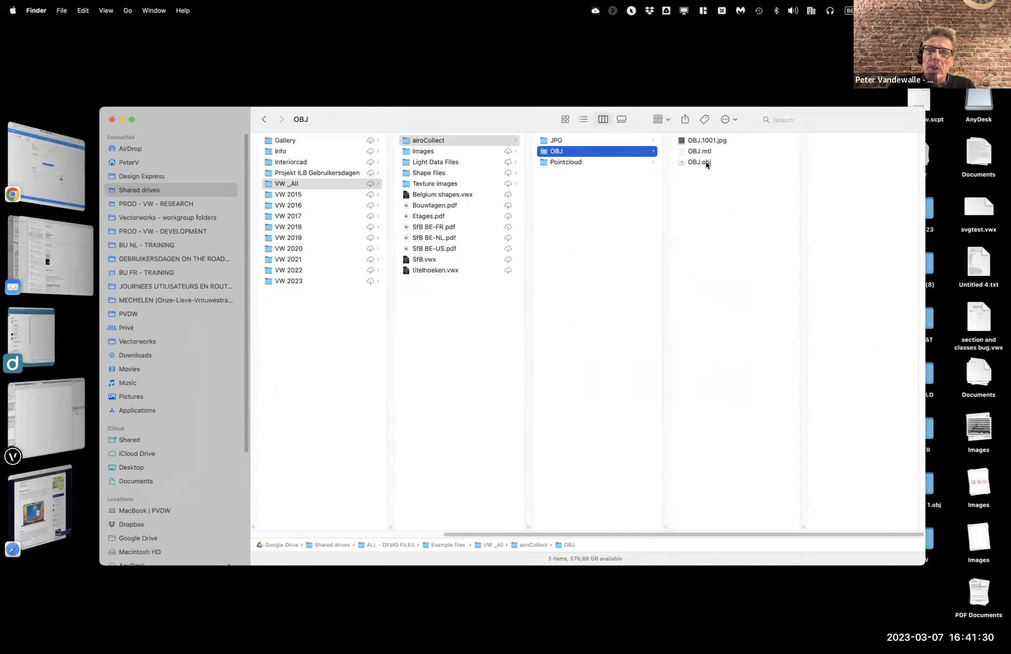
{"action": "left_click", "coordinate": [717, 164]}
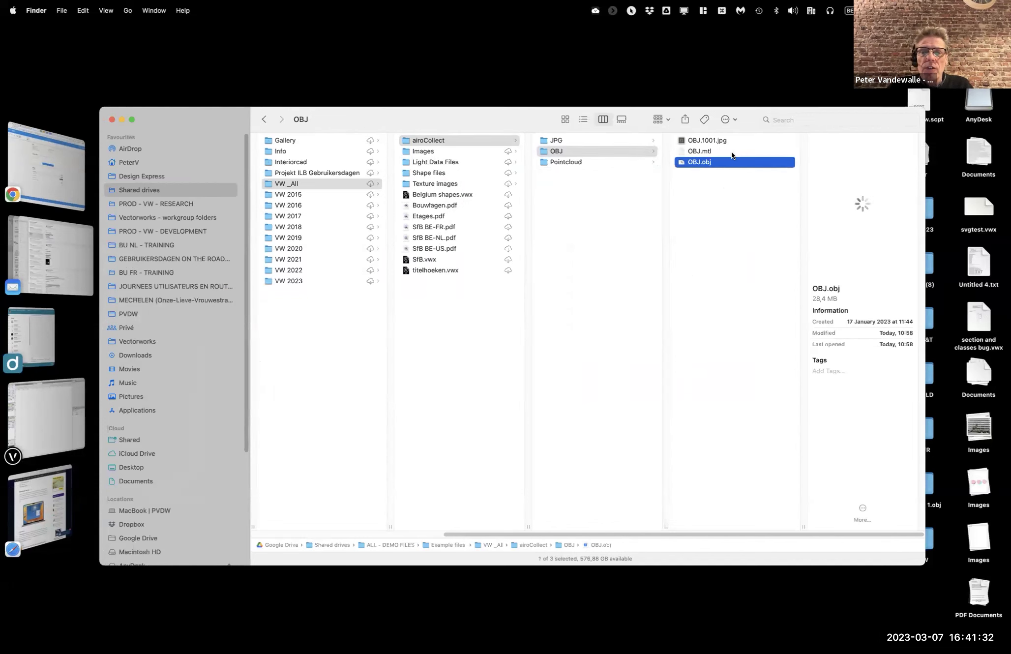
{"action": "left_click", "coordinate": [719, 141]}
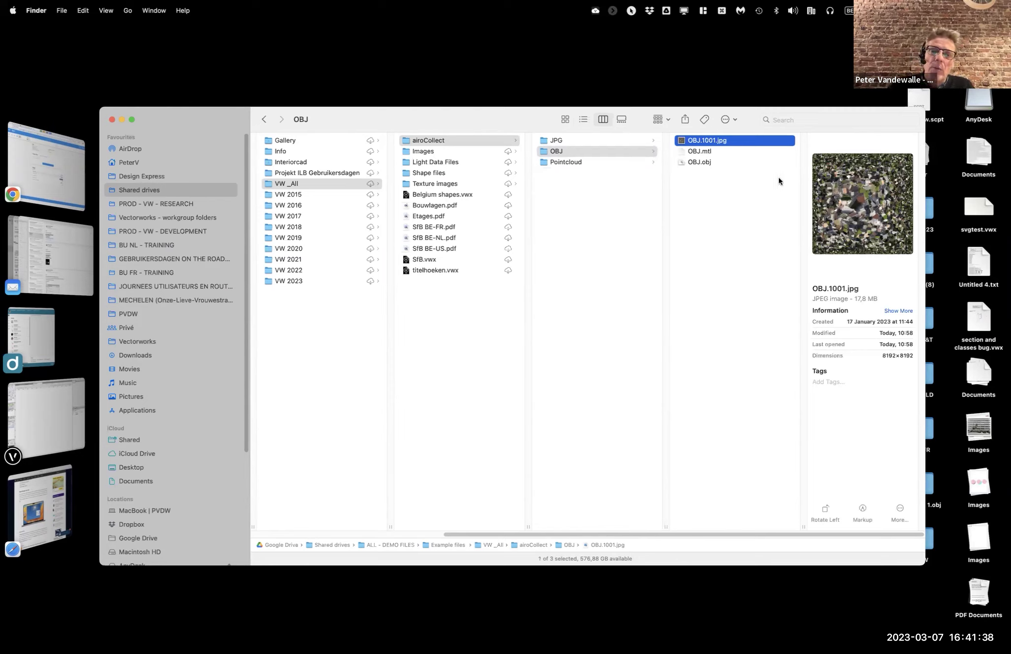
{"action": "left_click", "coordinate": [706, 153]}
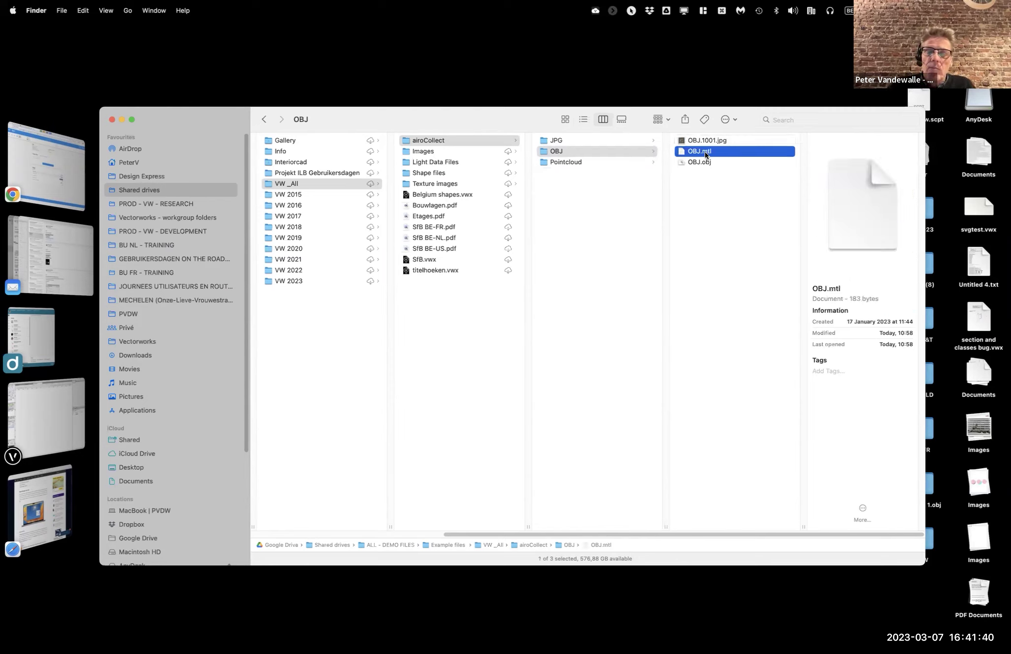
{"action": "left_click", "coordinate": [694, 162]}
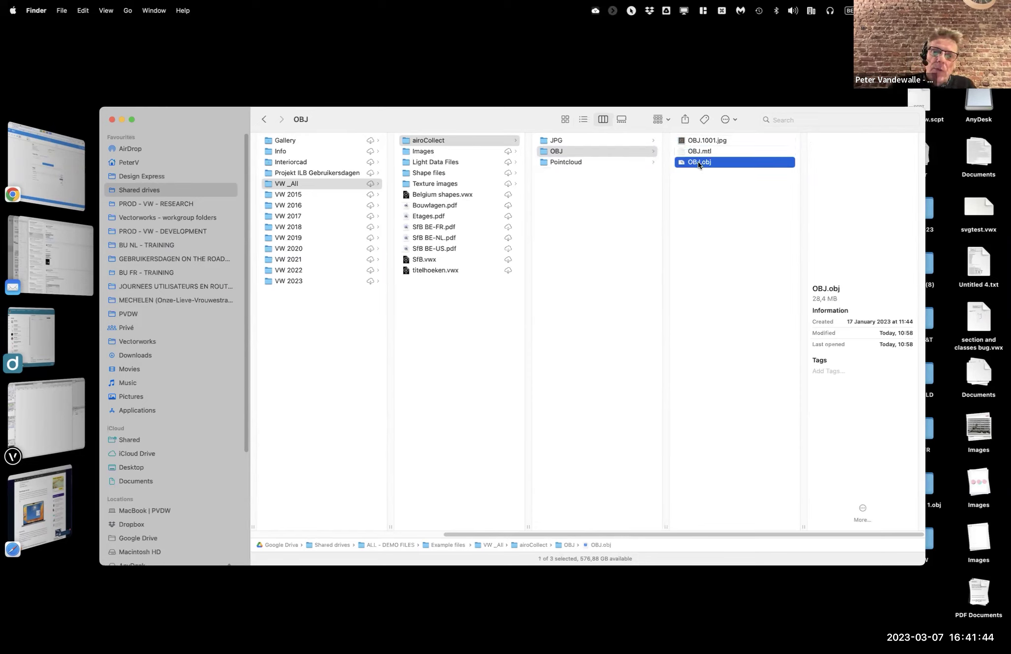
Step: Import OBJ.obj into the blank Vectorworks document near the internal origin with Millimeter as the file unit
{"action": "left_click_drag", "start_coordinate": [697, 162], "coordinate": [453, 307]}
{"action": "key", "text": "super+Tab"}
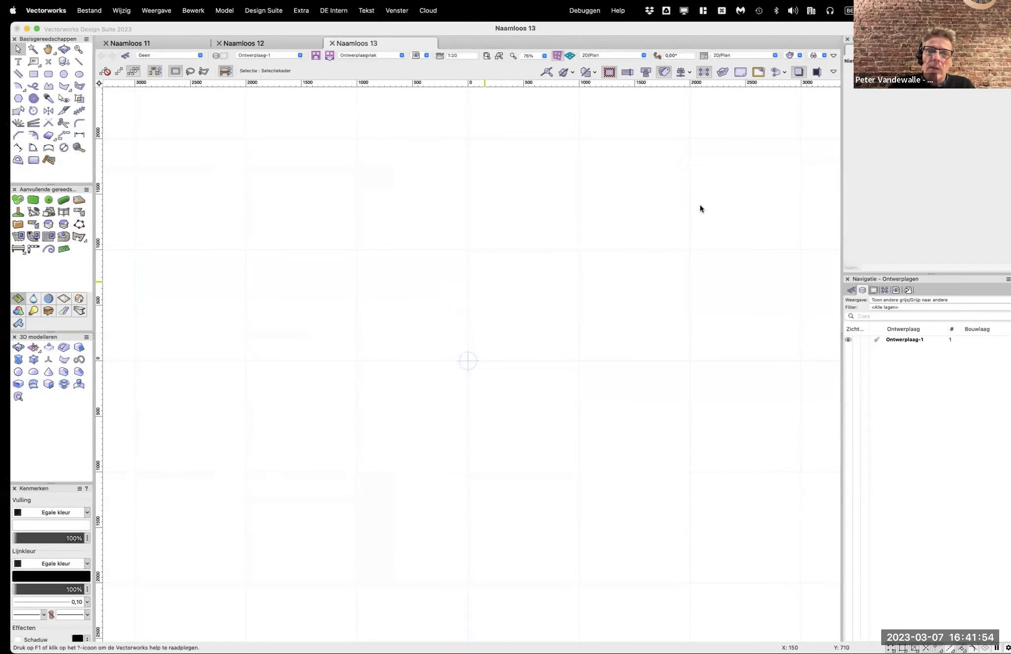
{"action": "key", "text": "super+Tab"}
{"action": "left_click_drag", "start_coordinate": [692, 160], "coordinate": [484, 366]}
{"action": "key", "text": "super+Tab"}
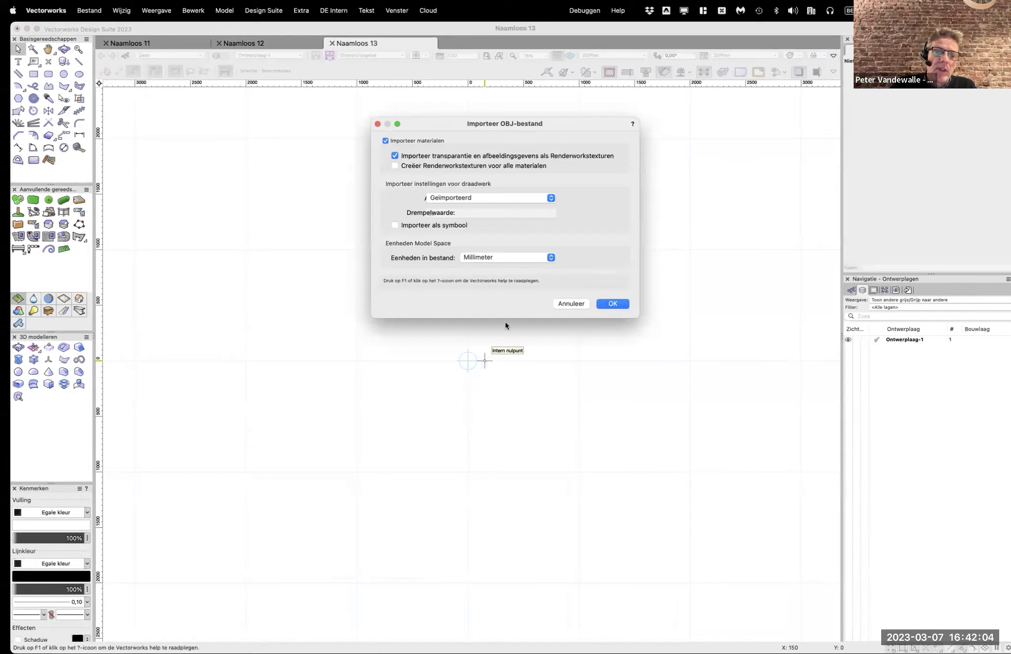
{"action": "left_click", "coordinate": [608, 303]}
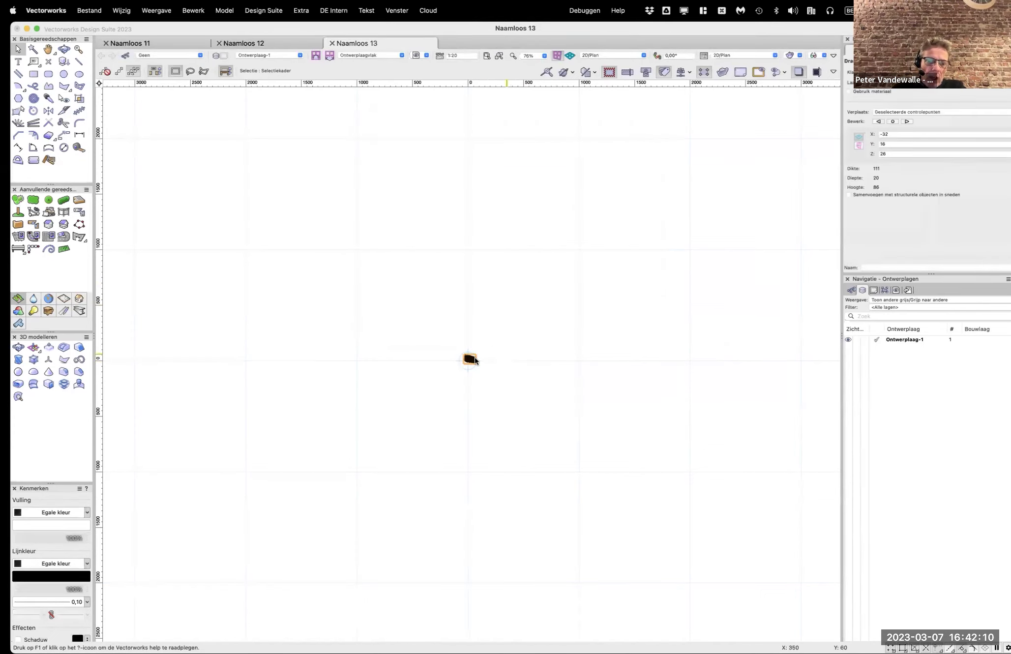
Step: Delete the mesh imported in millimetres
{"action": "scroll", "coordinate": [476, 358], "scroll_direction": "up", "scroll_amount": 5}
{"action": "scroll", "coordinate": [476, 358], "scroll_direction": "up", "scroll_amount": 4}
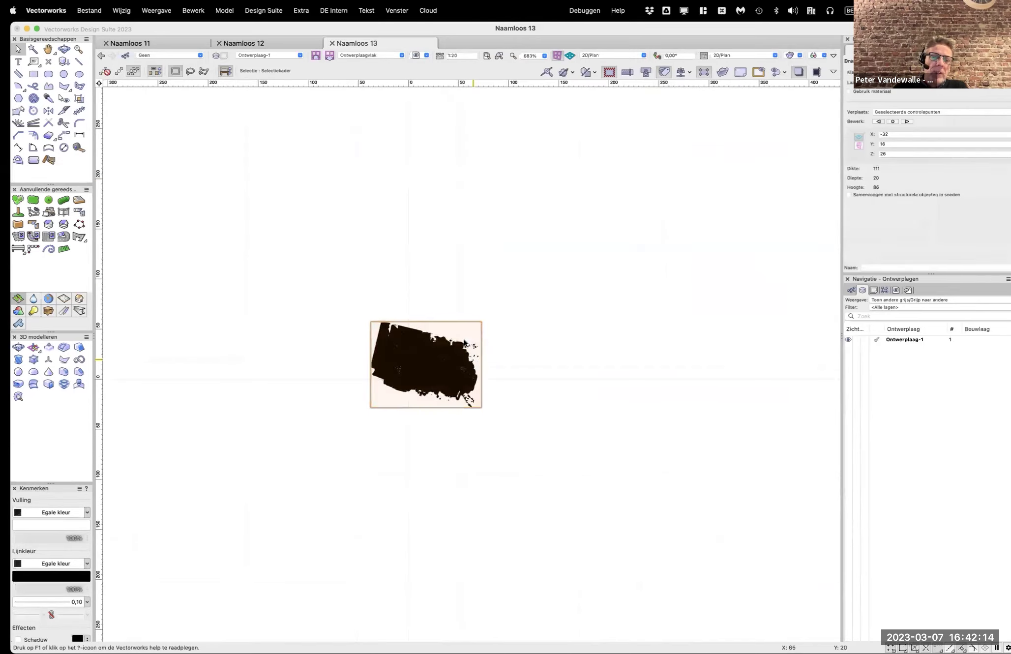
{"action": "key", "text": "Delete"}
Step: Import OBJ.obj from Finder onto the document's internal origin with the file units set to Meter
{"action": "key", "text": "super+Tab"}
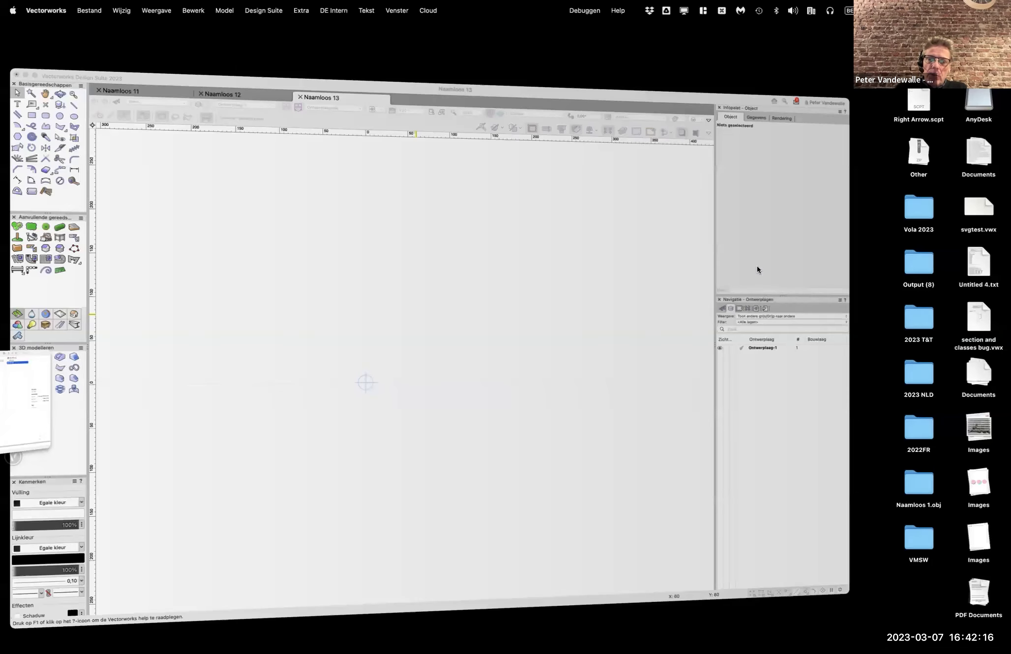
{"action": "left_click_drag", "start_coordinate": [736, 183], "coordinate": [539, 328]}
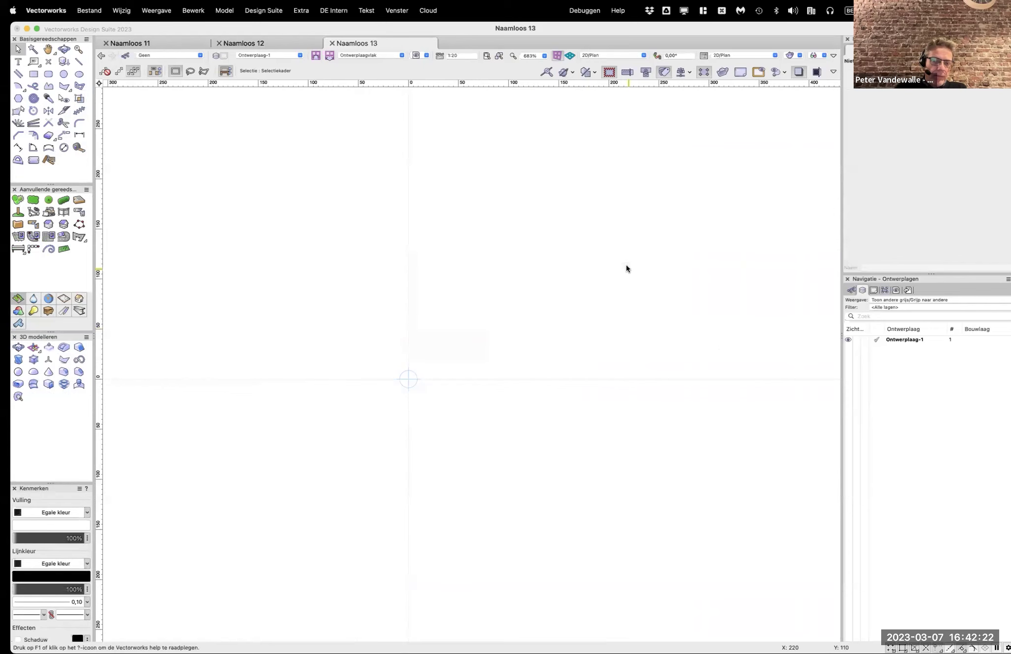
{"action": "key", "text": "super+Tab"}
{"action": "left_click_drag", "start_coordinate": [760, 222], "coordinate": [407, 379]}
{"action": "key", "text": "super+Tab"}
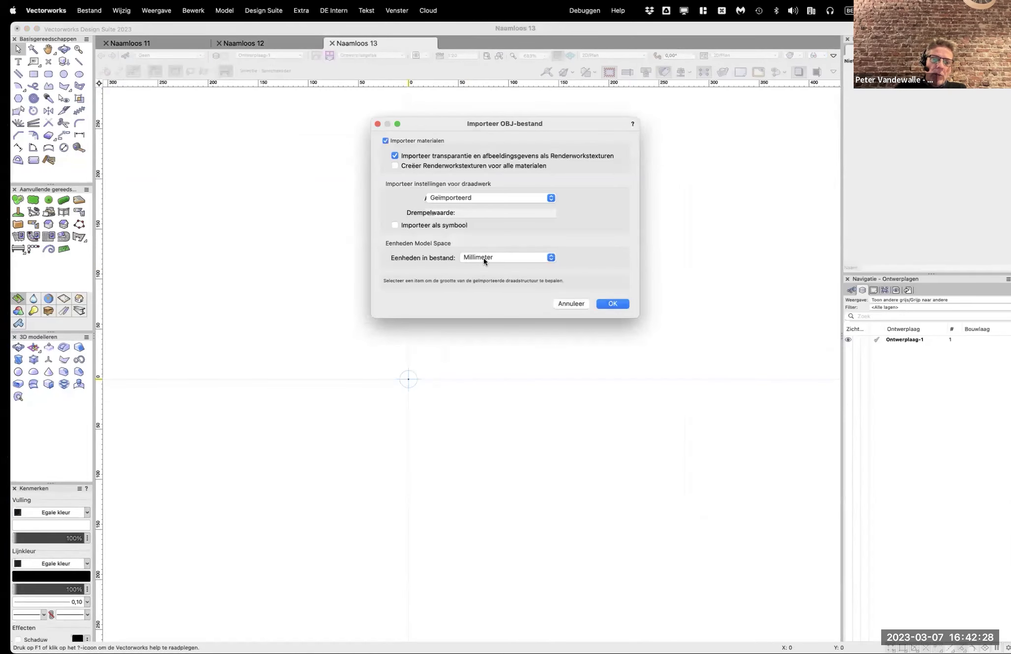
{"action": "left_click", "coordinate": [483, 258]}
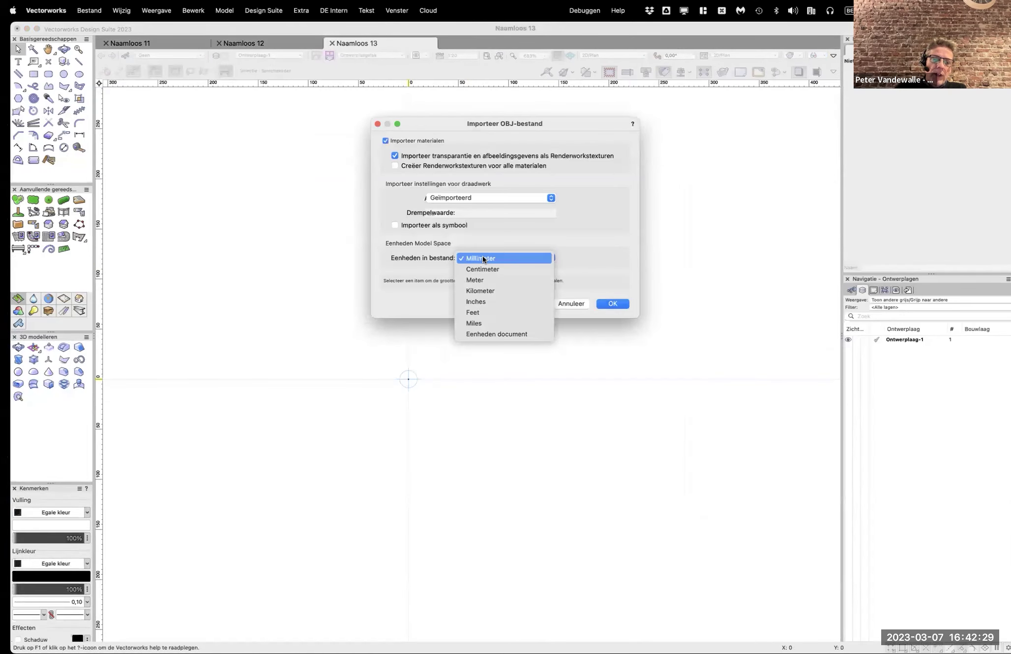
{"action": "left_click", "coordinate": [491, 280]}
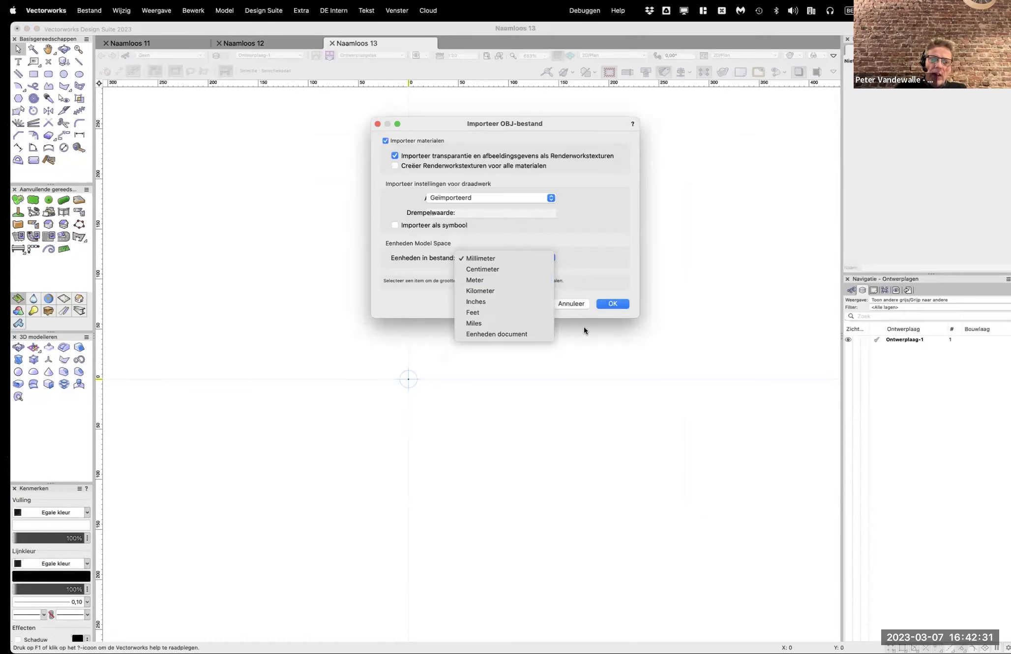
{"action": "left_click", "coordinate": [610, 304]}
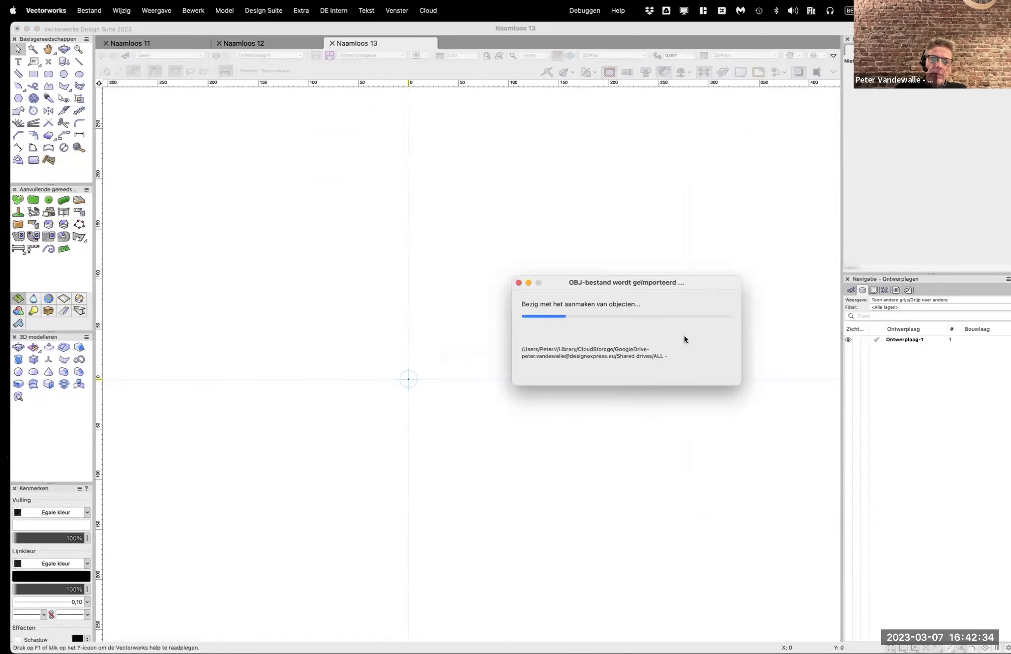
{"action": "scroll", "coordinate": [554, 287], "scroll_direction": "down", "scroll_amount": 2}
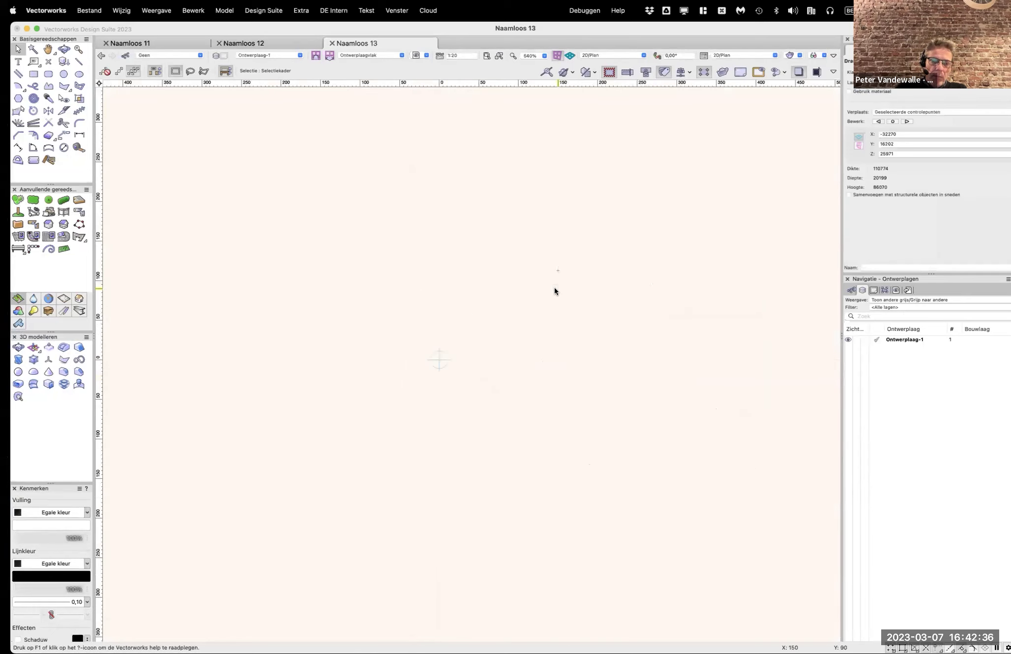
{"action": "scroll", "coordinate": [555, 290], "scroll_direction": "down", "scroll_amount": 4}
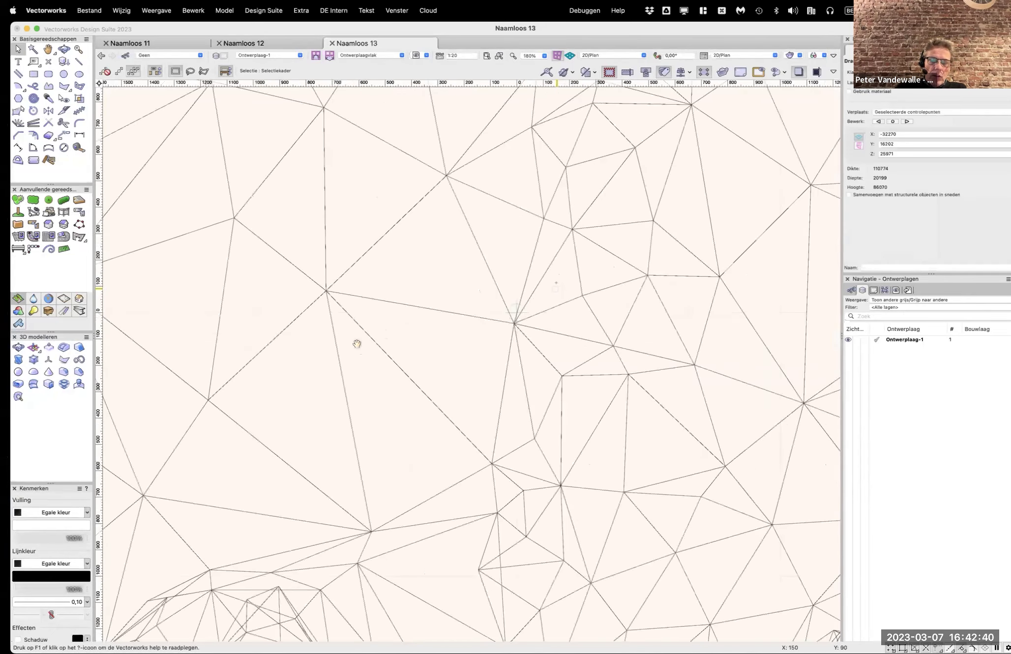
{"action": "scroll", "coordinate": [461, 310], "scroll_direction": "down", "scroll_amount": 10}
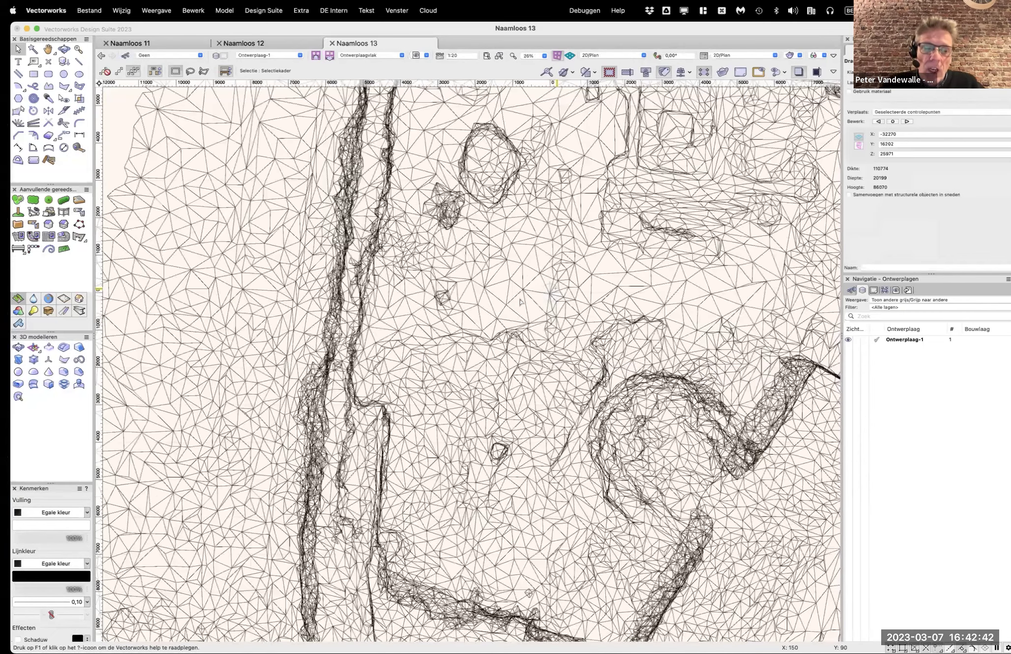
Step: Show the full extent of the imported OBJ mesh in a right isometric view
{"action": "scroll", "coordinate": [520, 302], "scroll_direction": "down", "scroll_amount": 10}
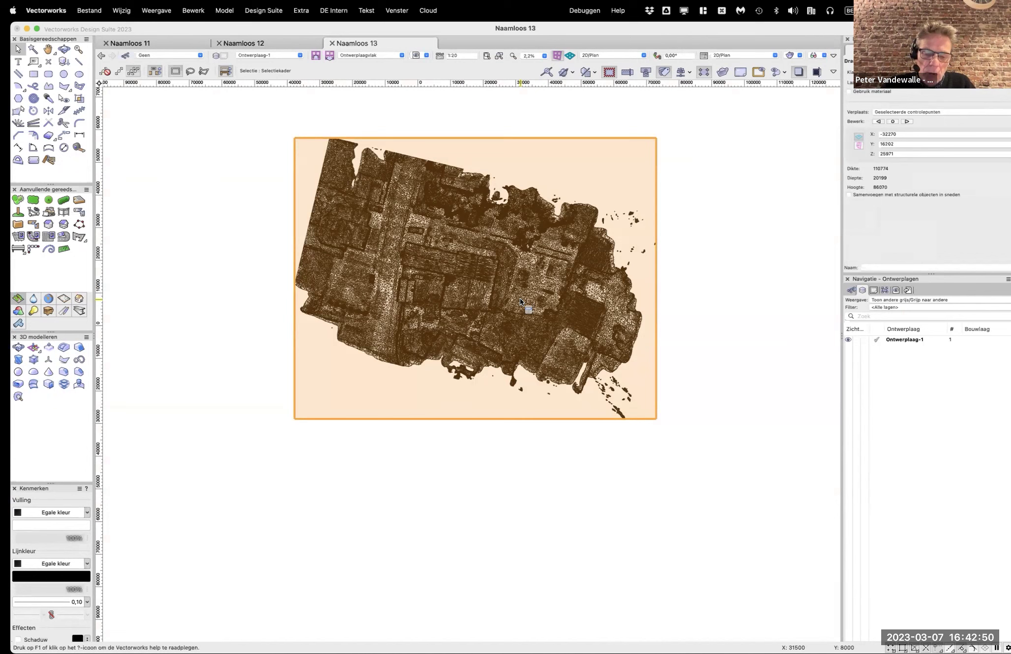
{"action": "key", "text": "x"}
{"action": "key", "text": "3"}
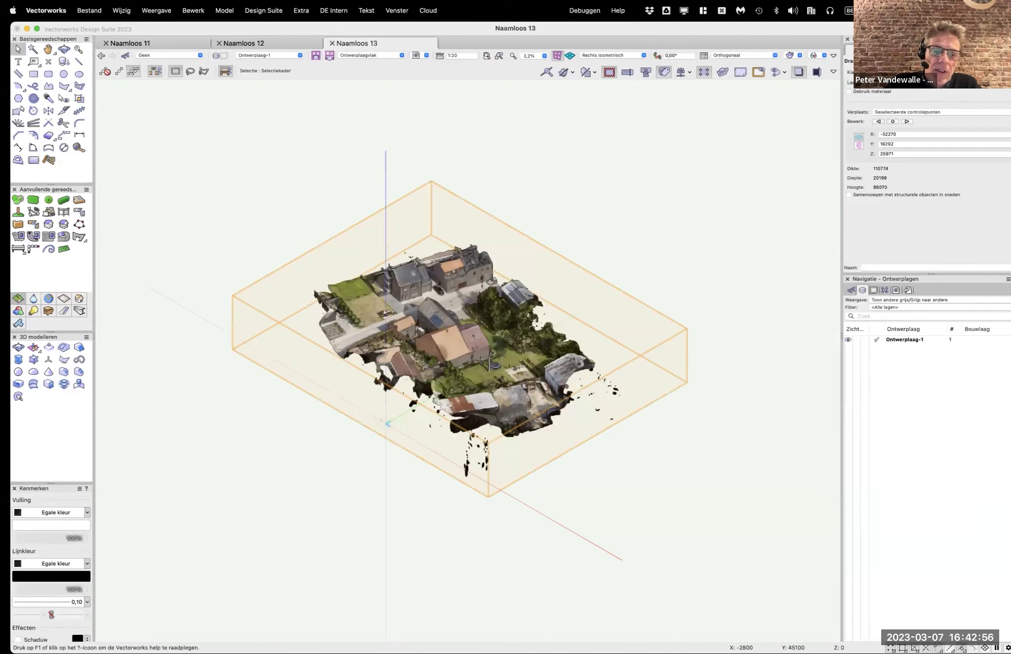
{"action": "scroll", "coordinate": [482, 364], "scroll_direction": "up", "scroll_amount": 2}
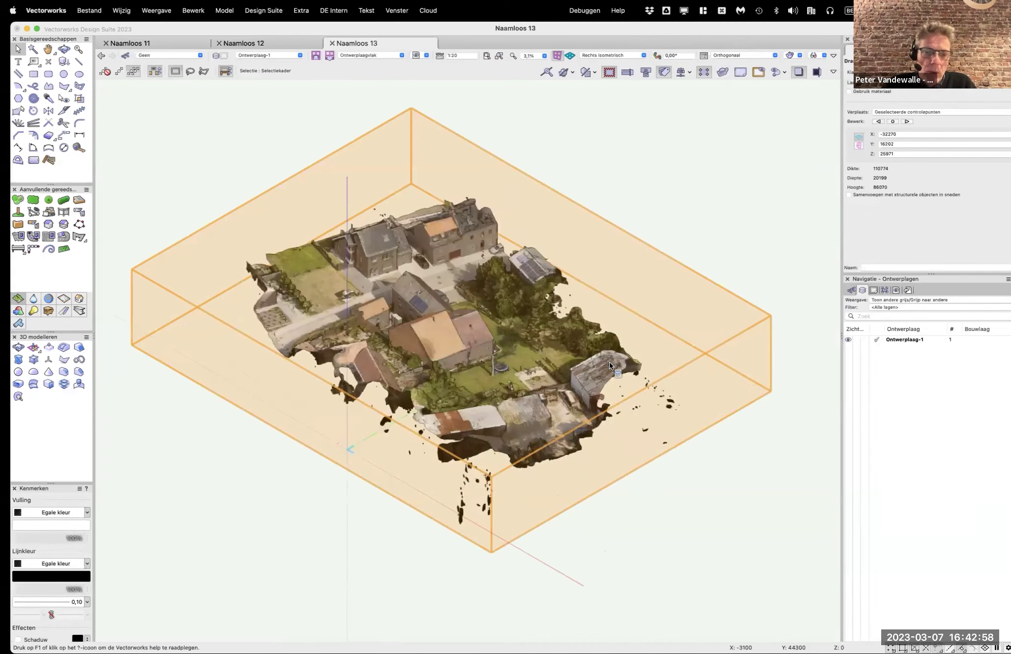
Step: Examine the mesh texture detail on the parked car and the flower planter beside the farmhouse
{"action": "scroll", "coordinate": [609, 362], "scroll_direction": "up", "scroll_amount": 5}
{"action": "middle_click_drag", "start_coordinate": [617, 392], "coordinate": [469, 374], "text": "super"}
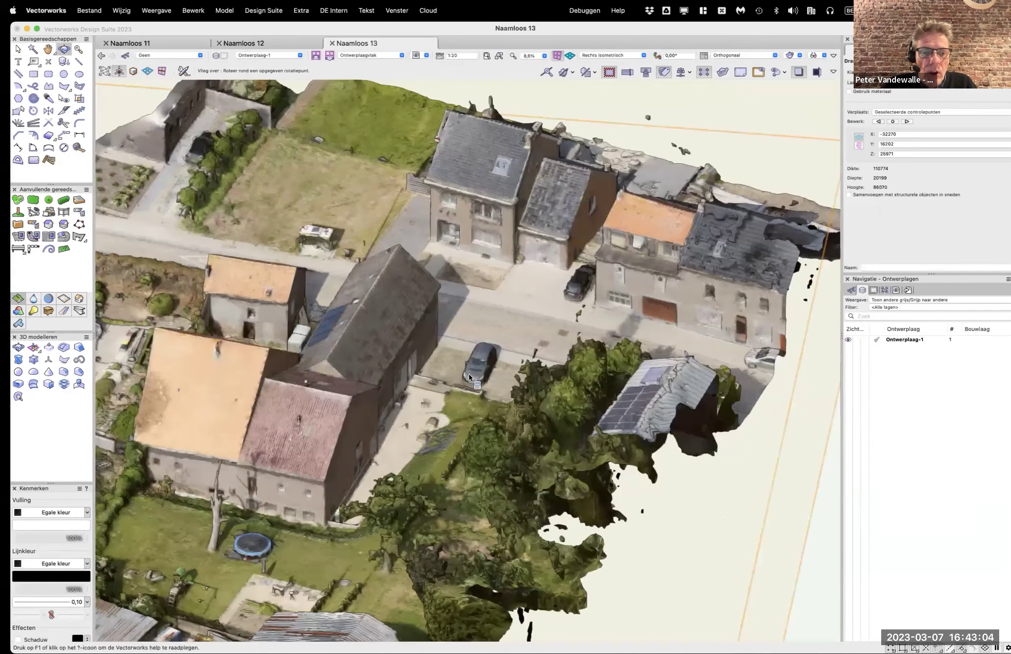
{"action": "scroll", "coordinate": [467, 375], "scroll_direction": "up", "scroll_amount": 2}
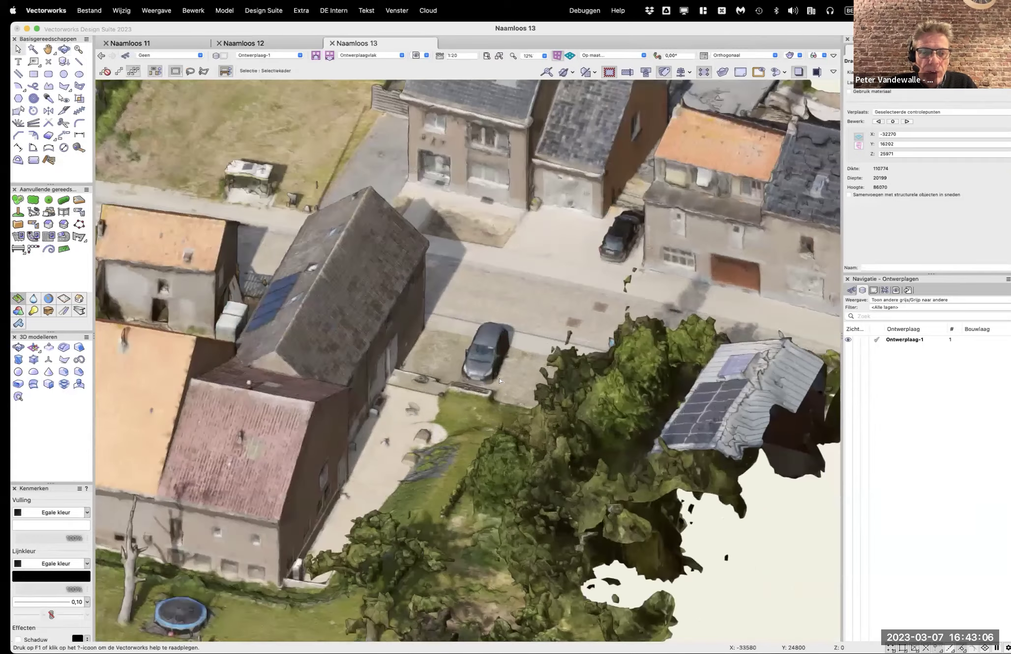
{"action": "scroll", "coordinate": [499, 380], "scroll_direction": "up", "scroll_amount": 10}
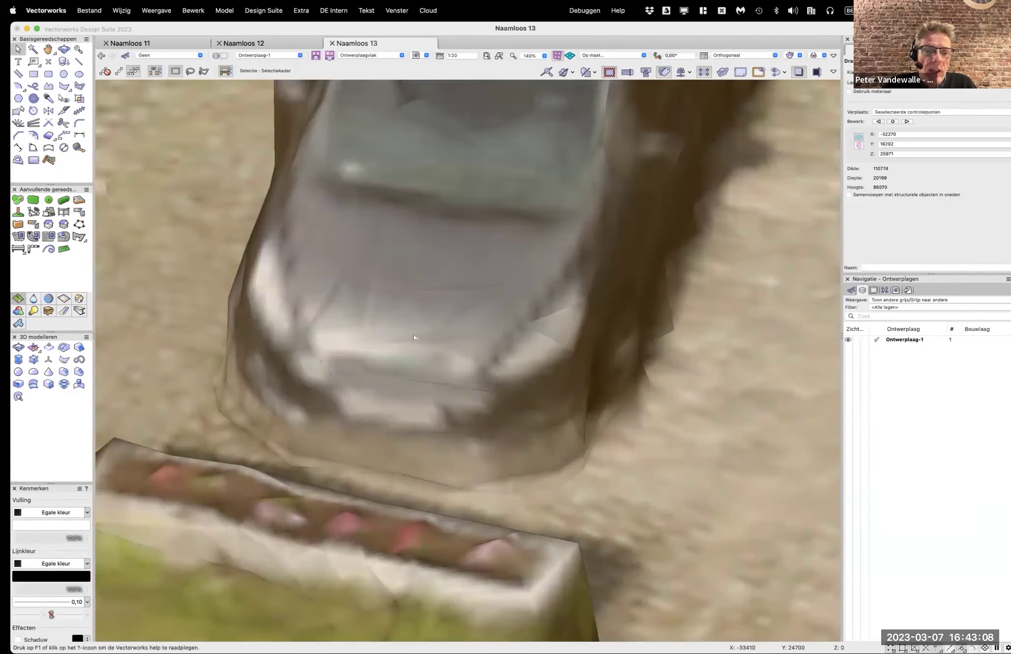
{"action": "scroll", "coordinate": [522, 329], "scroll_direction": "down", "scroll_amount": 2}
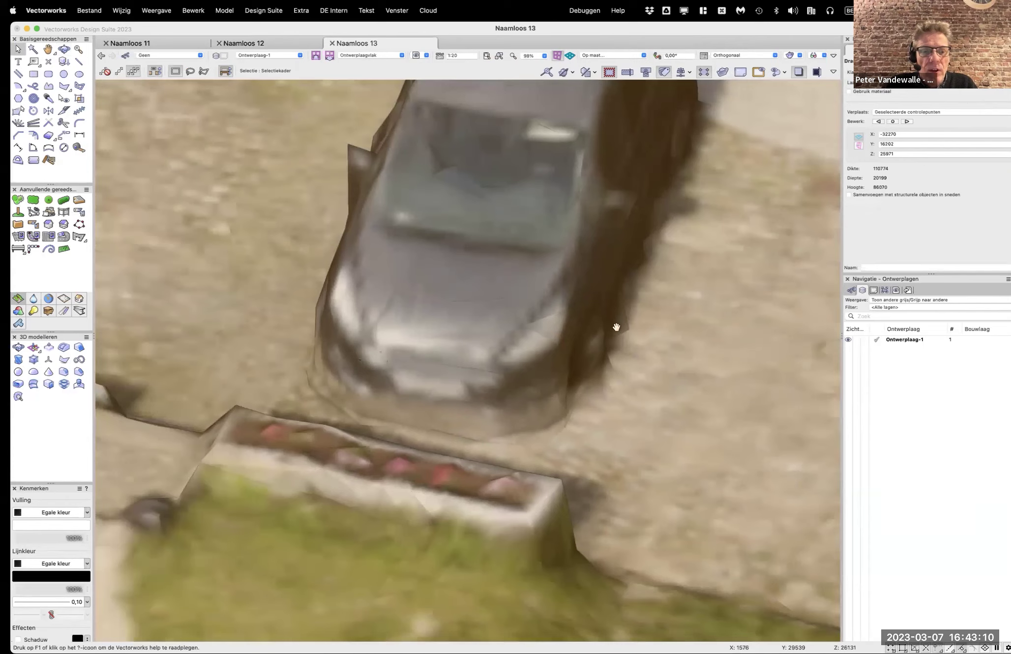
{"action": "middle_click_drag", "start_coordinate": [577, 397], "coordinate": [576, 397]}
{"action": "key", "text": "shift+c"}
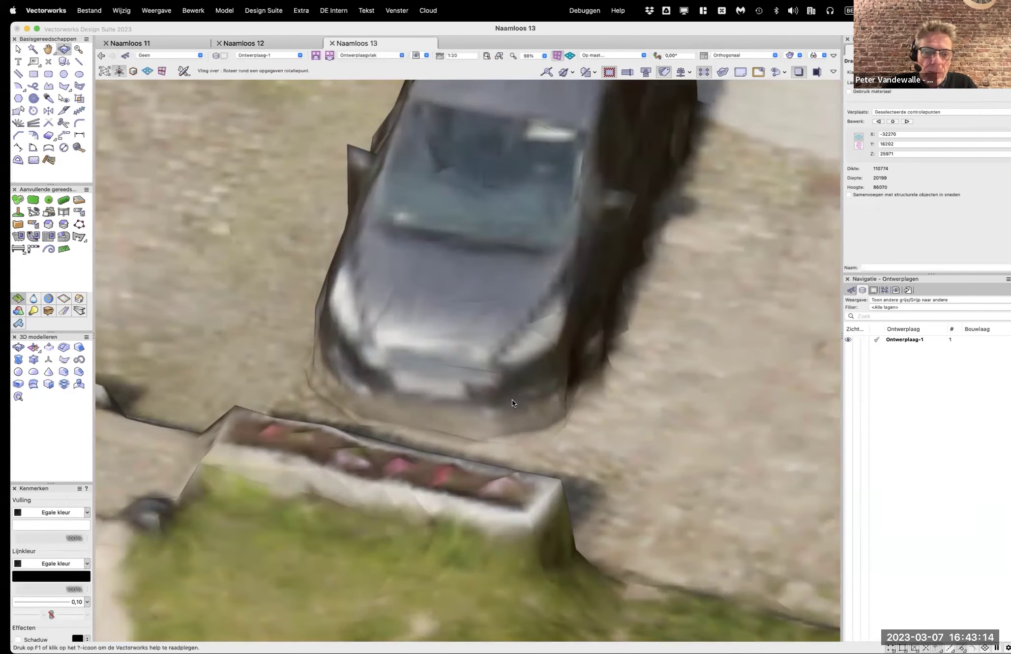
{"action": "scroll", "coordinate": [512, 400], "scroll_direction": "down", "scroll_amount": 4}
{"action": "middle_click_drag", "start_coordinate": [556, 388], "coordinate": [354, 362], "text": "super"}
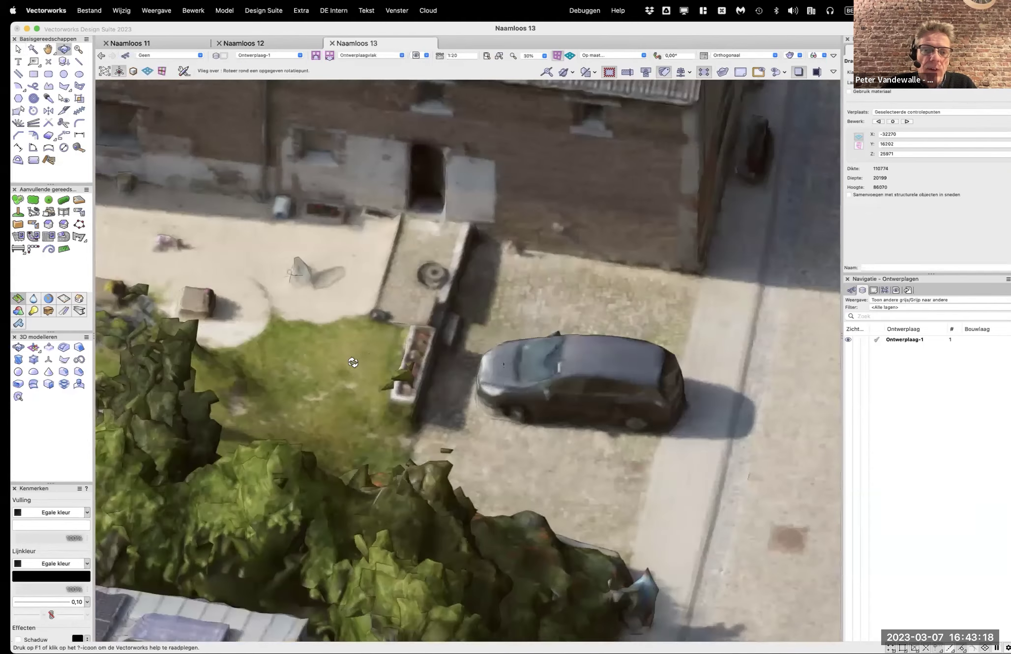
Step: Inspect the farmhouse courtyard and brick facades from the street side, including the surrounding buildings and garden
{"action": "left_click_drag", "start_coordinate": [353, 363], "coordinate": [327, 365]}
{"action": "scroll", "coordinate": [460, 228], "scroll_direction": "up", "scroll_amount": 3}
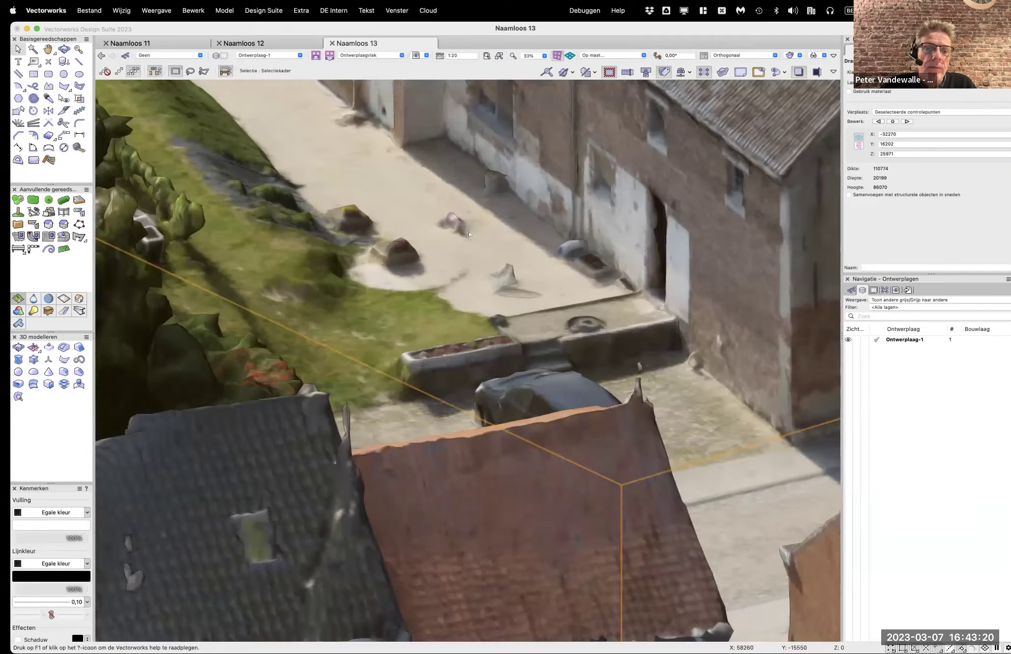
{"action": "middle_click_drag", "start_coordinate": [546, 386], "coordinate": [547, 386]}
{"action": "scroll", "coordinate": [547, 386], "scroll_direction": "left", "scroll_amount": 2}
{"action": "scroll", "coordinate": [509, 361], "scroll_direction": "up", "scroll_amount": 5}
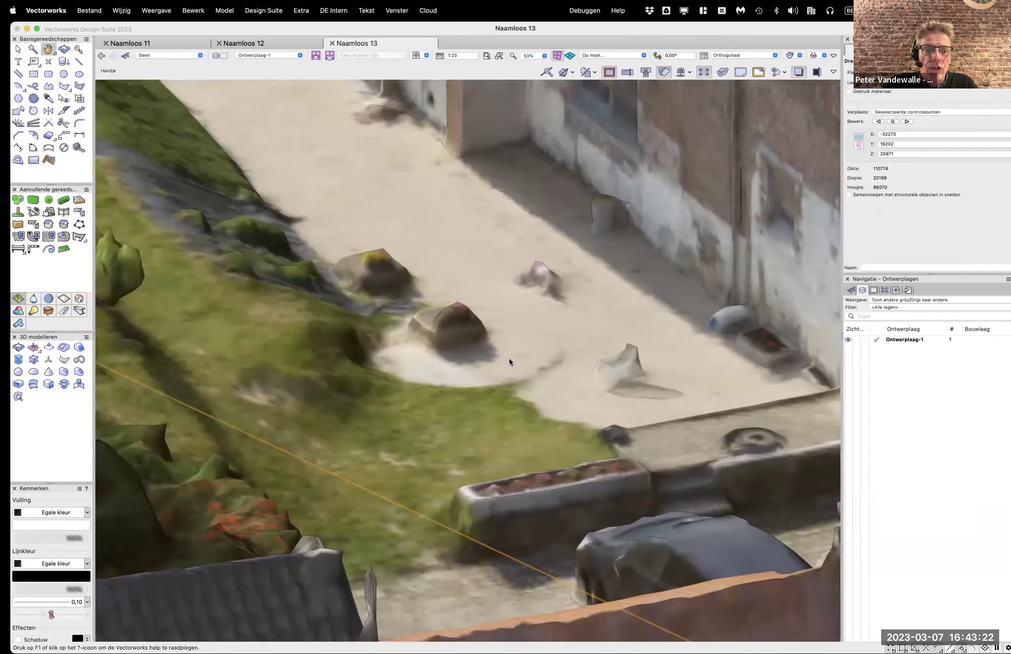
{"action": "scroll", "coordinate": [508, 363], "scroll_direction": "down", "scroll_amount": 2}
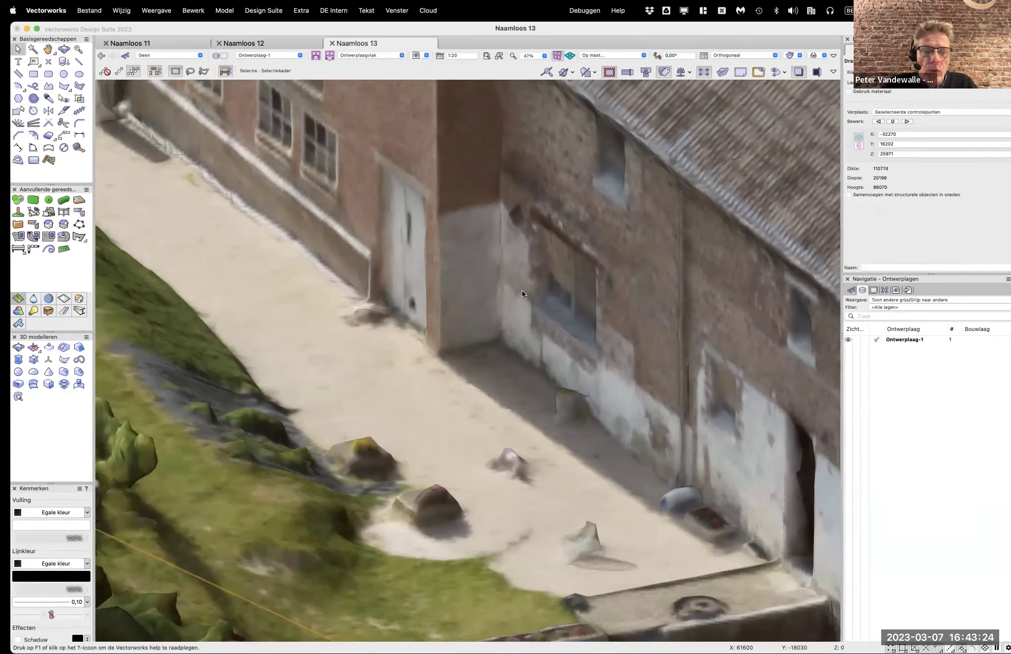
{"action": "scroll", "coordinate": [523, 291], "scroll_direction": "down", "scroll_amount": 10}
{"action": "scroll", "coordinate": [494, 238], "scroll_direction": "down", "scroll_amount": 5}
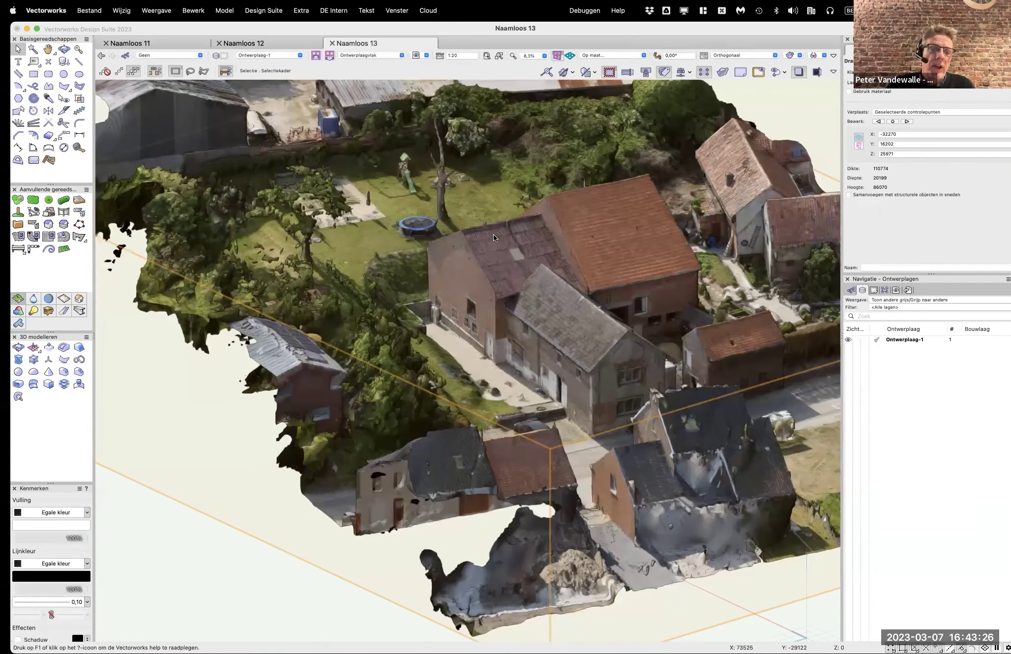
{"action": "scroll", "coordinate": [494, 234], "scroll_direction": "up", "scroll_amount": 3}
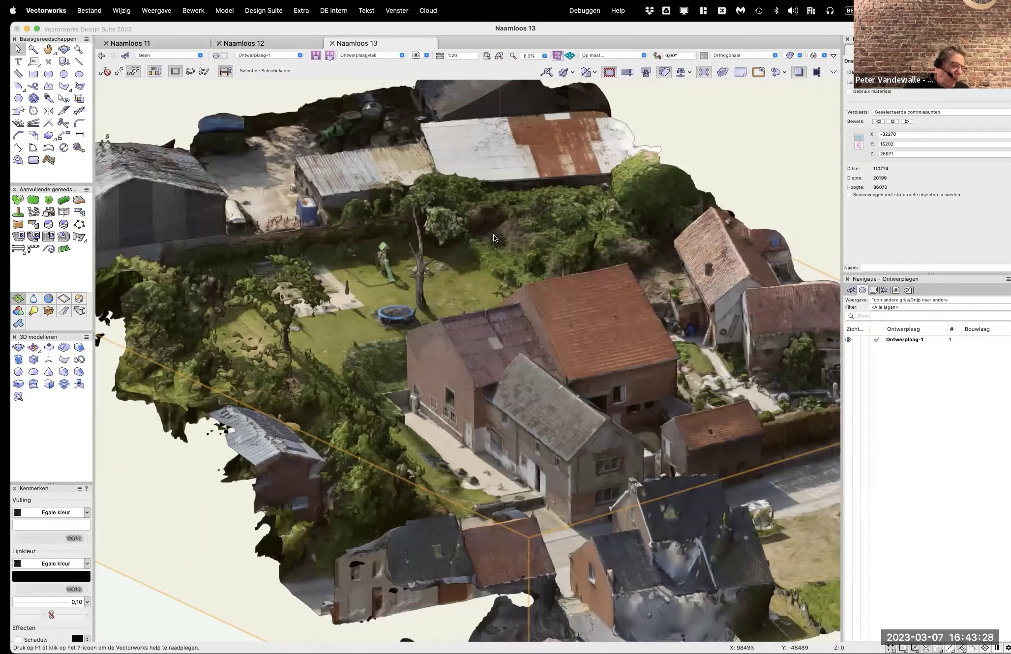